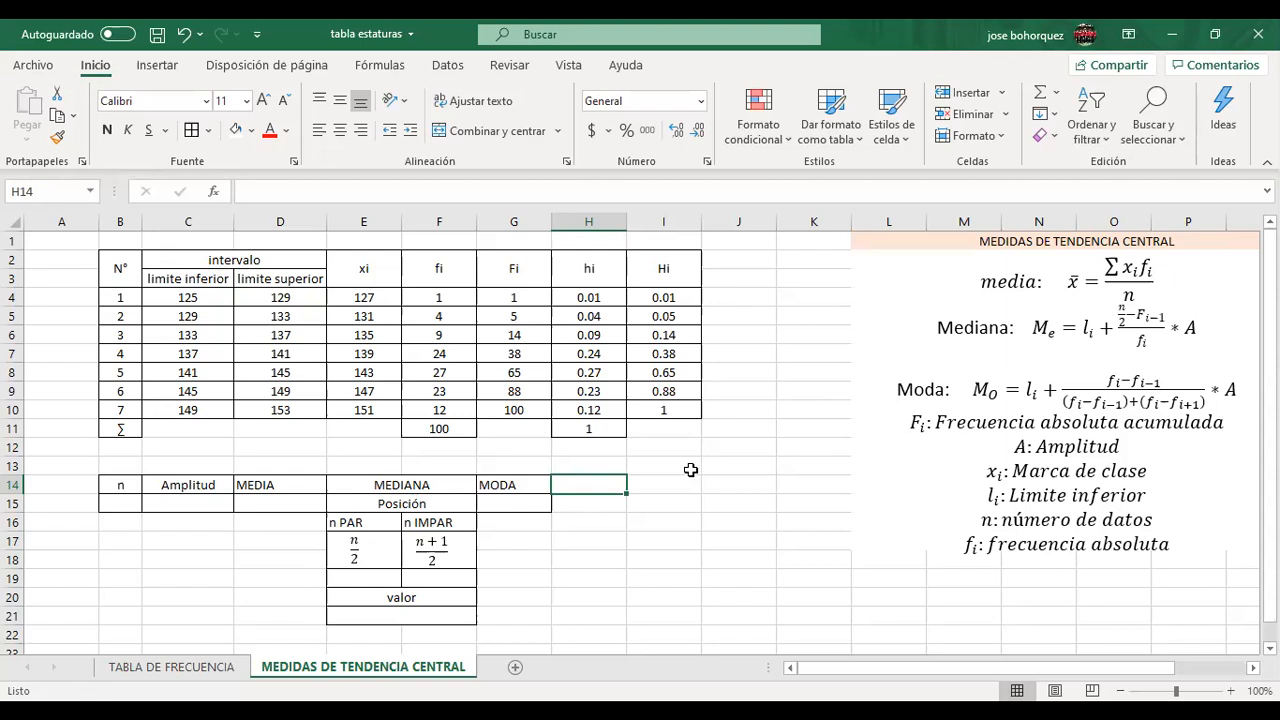
Enter 100 as n in B15 and calculate the Amplitud in C15 with =D6-C6
{"action": "left_click", "coordinate": [116, 498]}
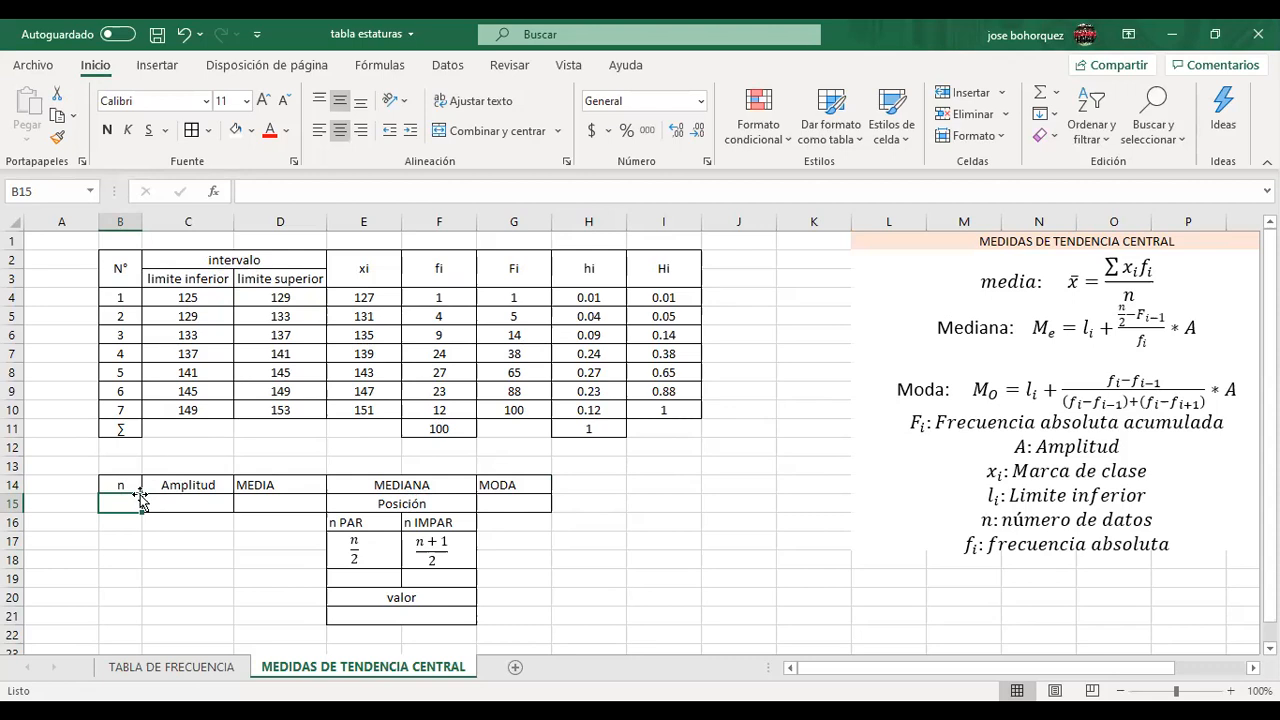
{"action": "type", "text": "100"}
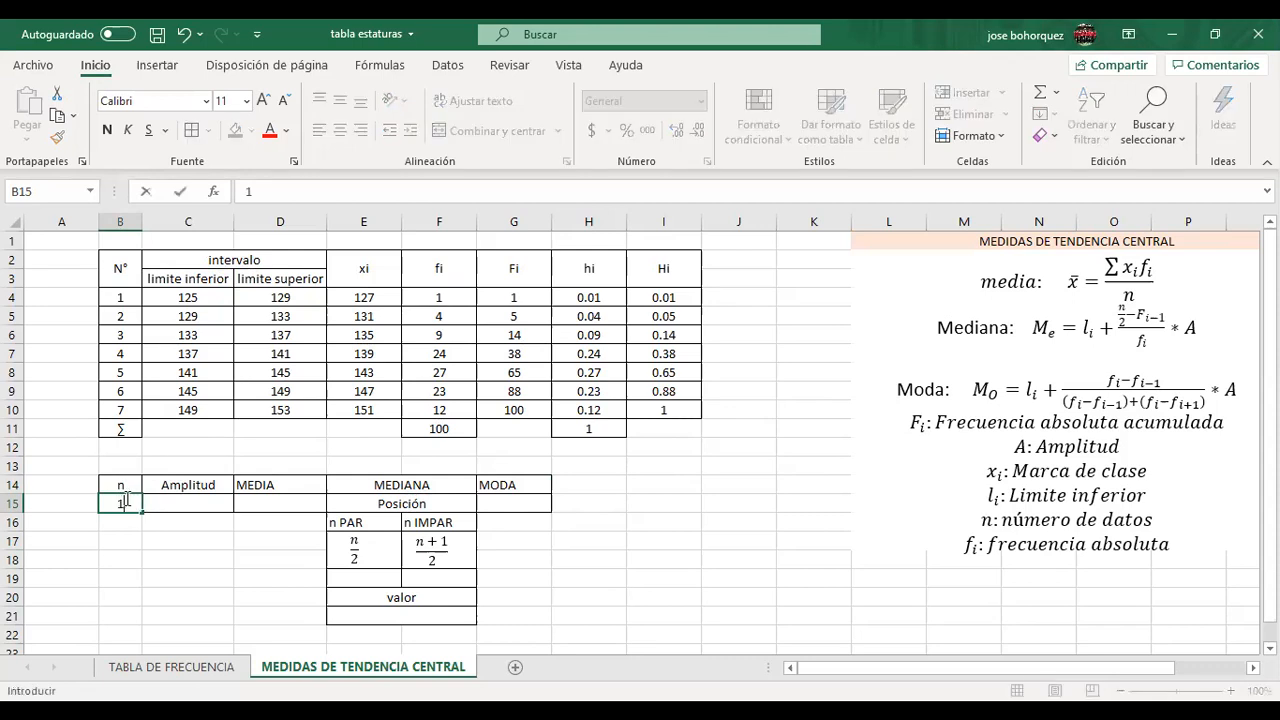
{"action": "left_click", "coordinate": [169, 501]}
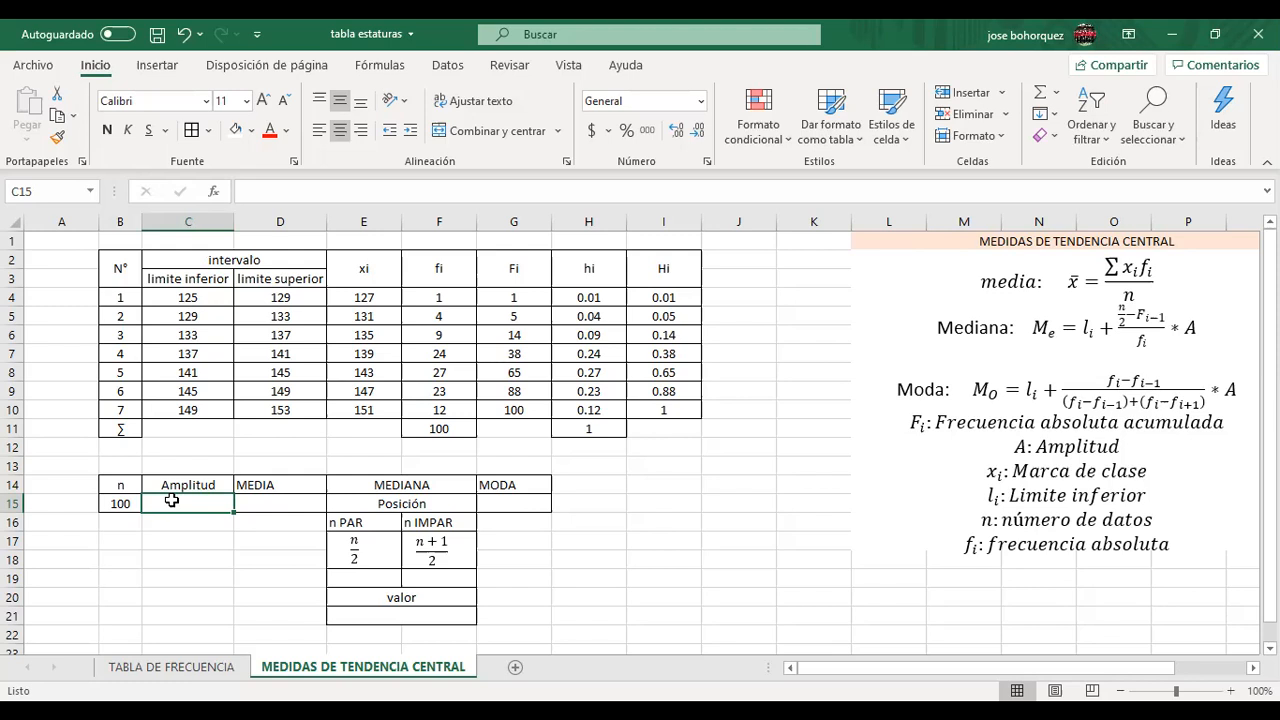
{"action": "type", "text": "="}
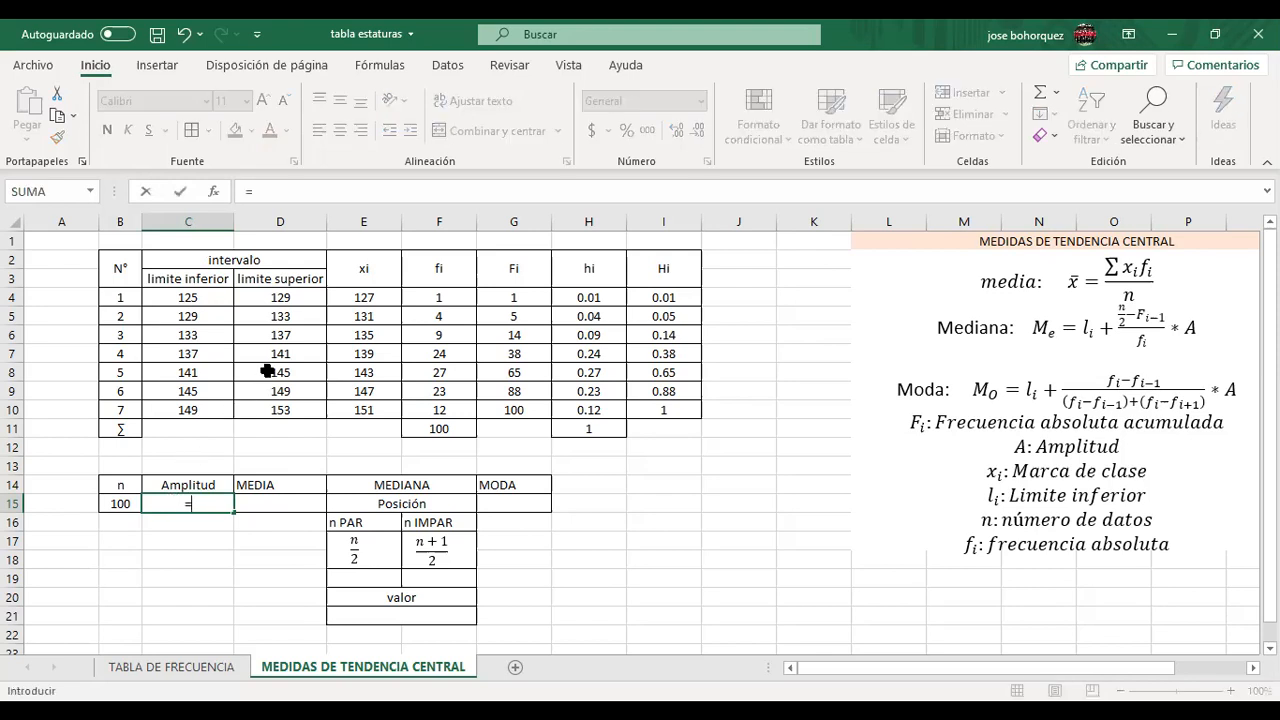
{"action": "left_click", "coordinate": [264, 336]}
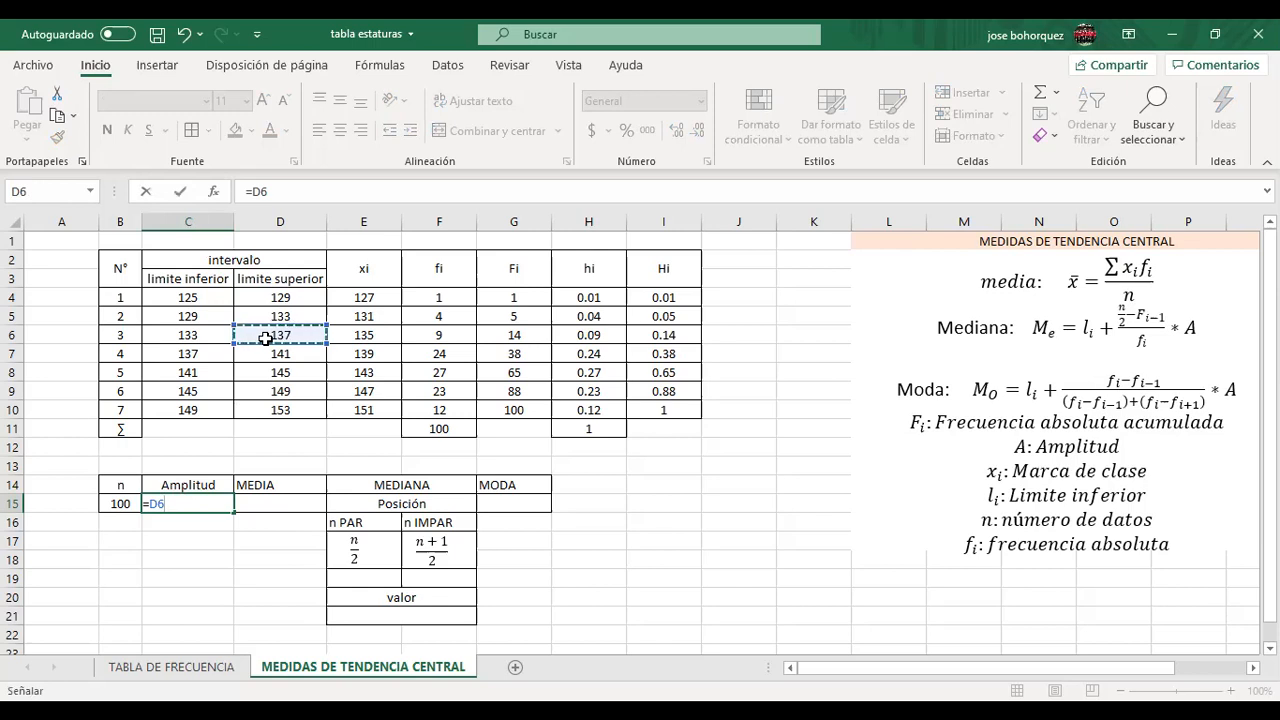
{"action": "type", "text": "-"}
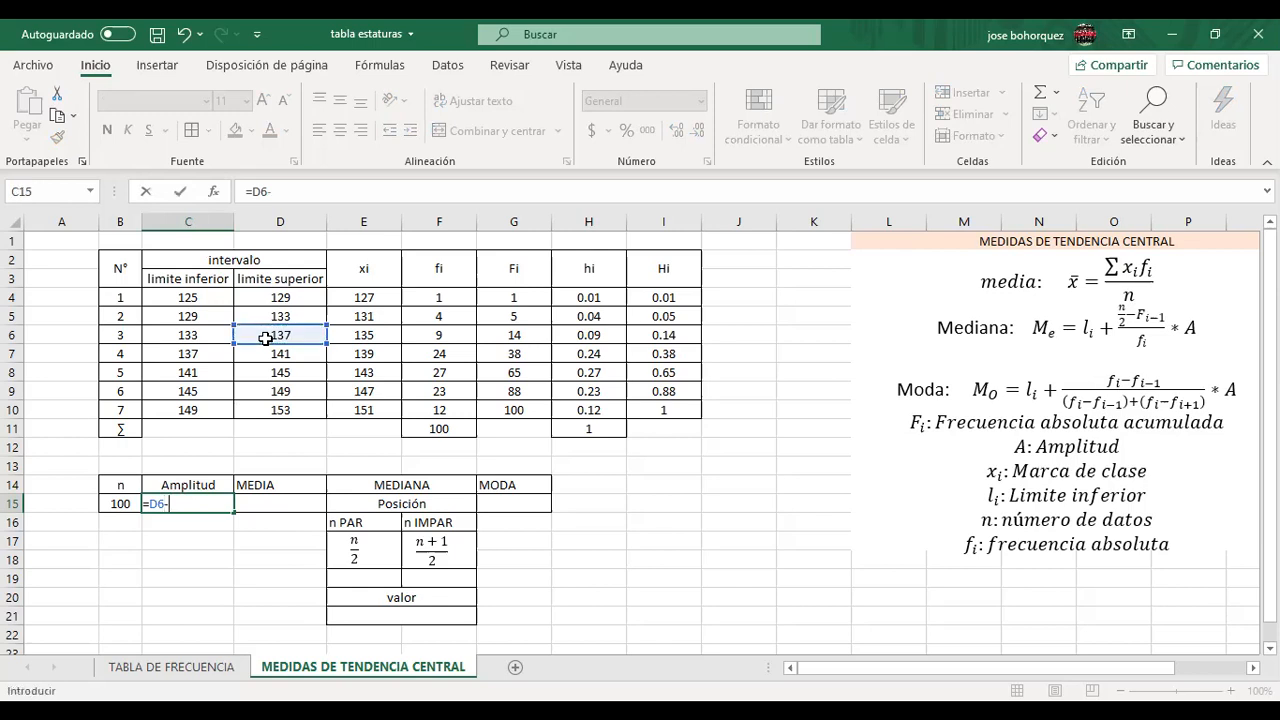
{"action": "left_click", "coordinate": [188, 336]}
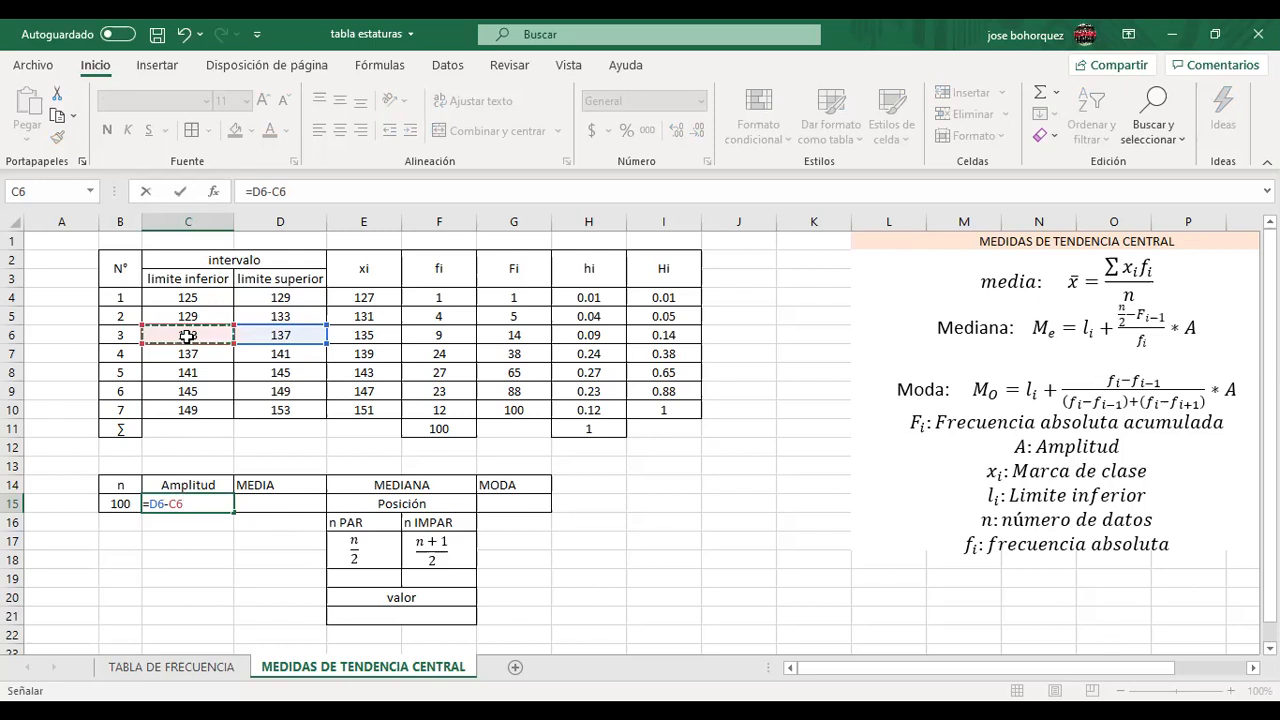
{"action": "key", "text": "Return"}
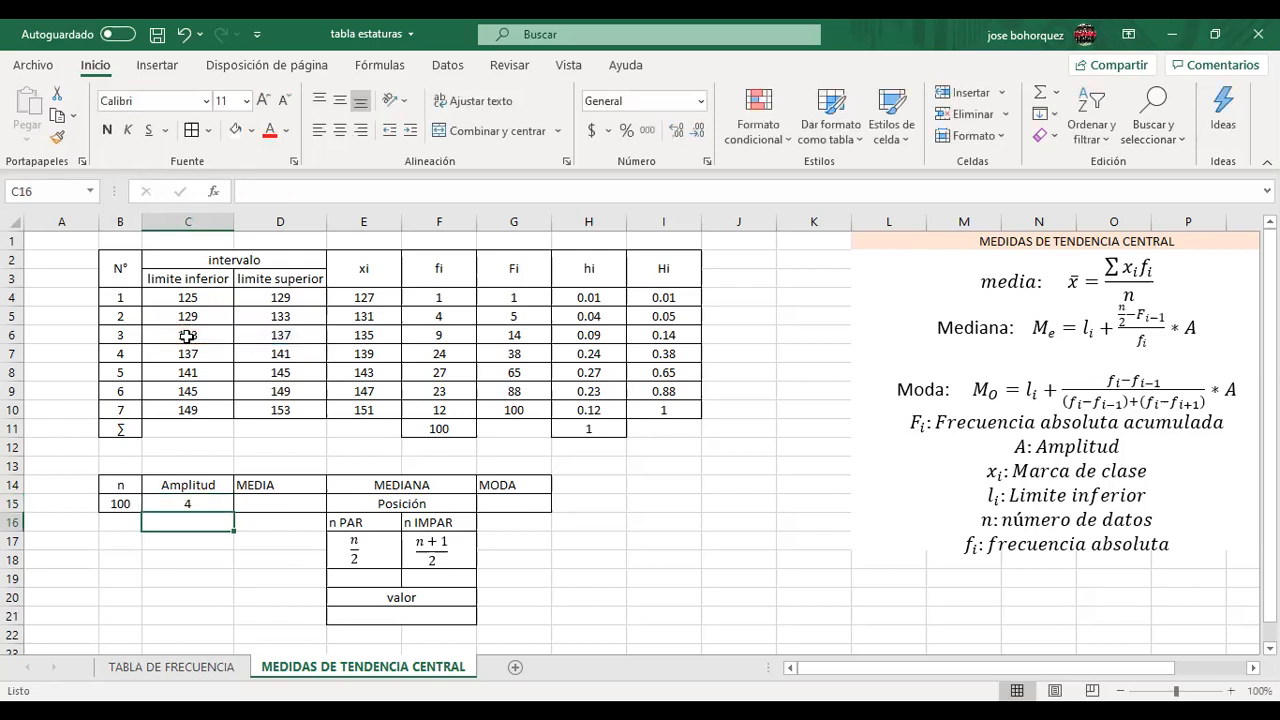
{"action": "left_click", "coordinate": [263, 504]}
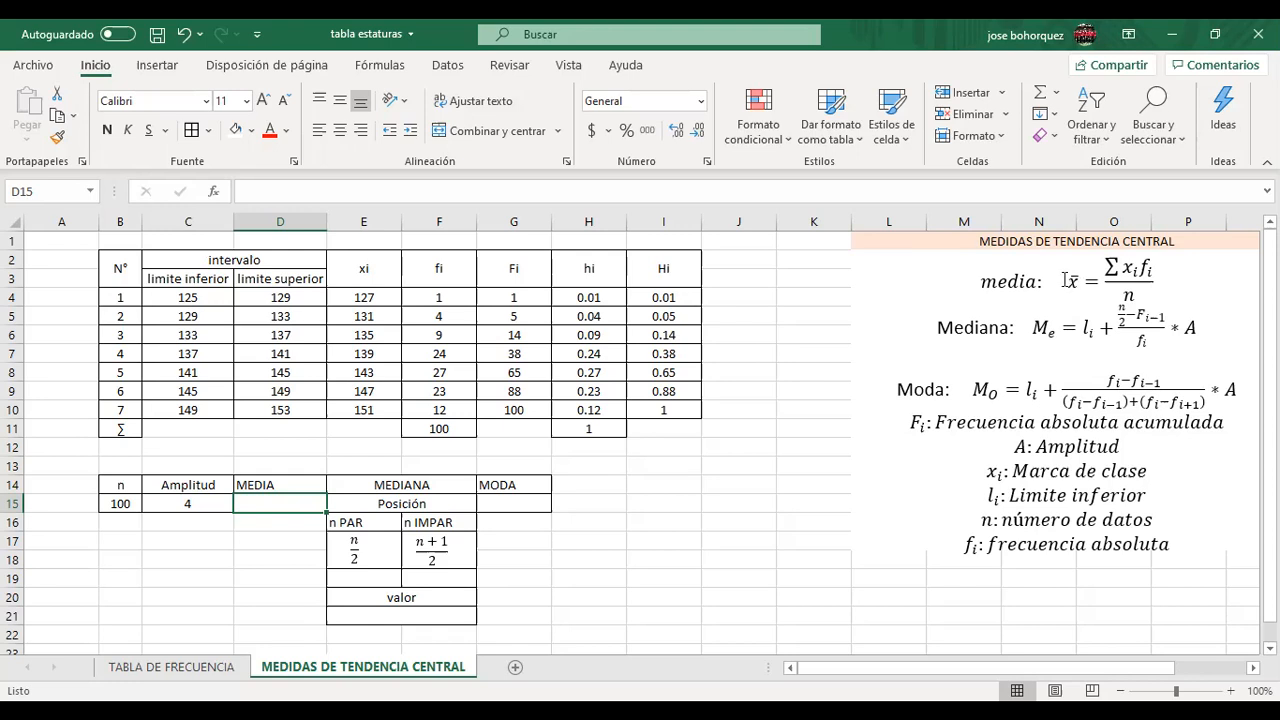
{"action": "left_click", "coordinate": [1067, 281]}
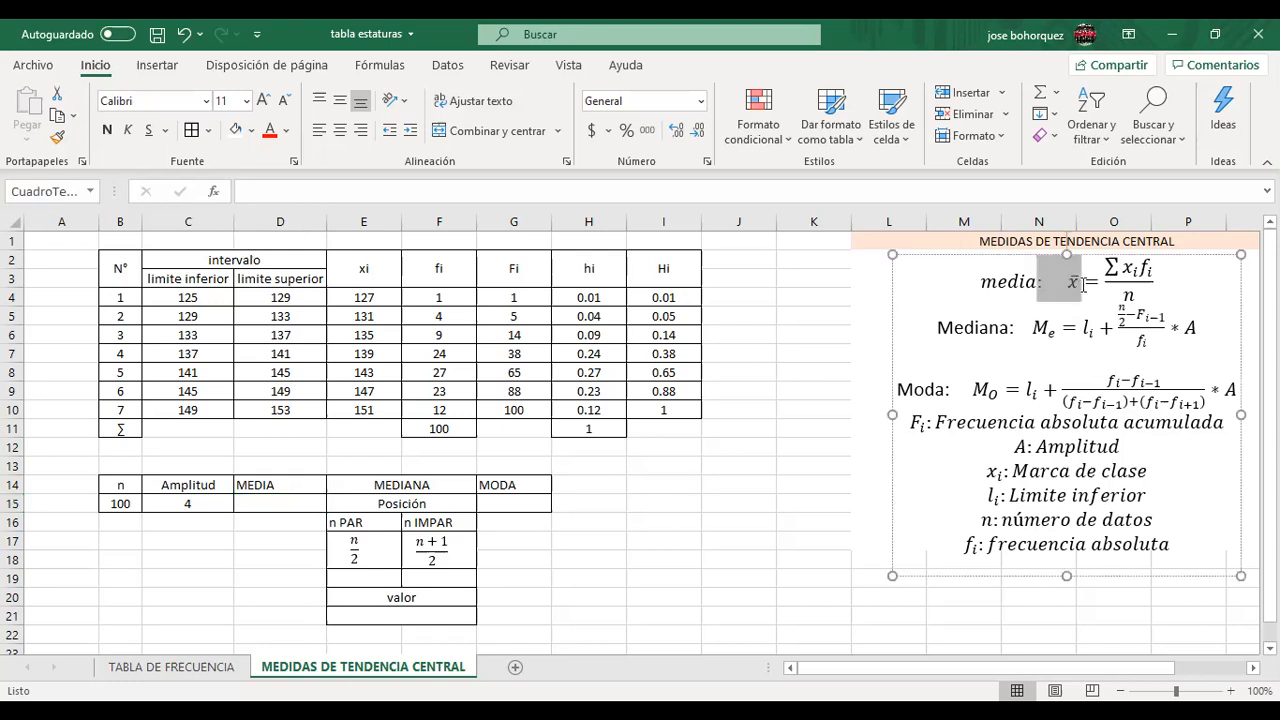
{"action": "left_click", "coordinate": [1083, 284]}
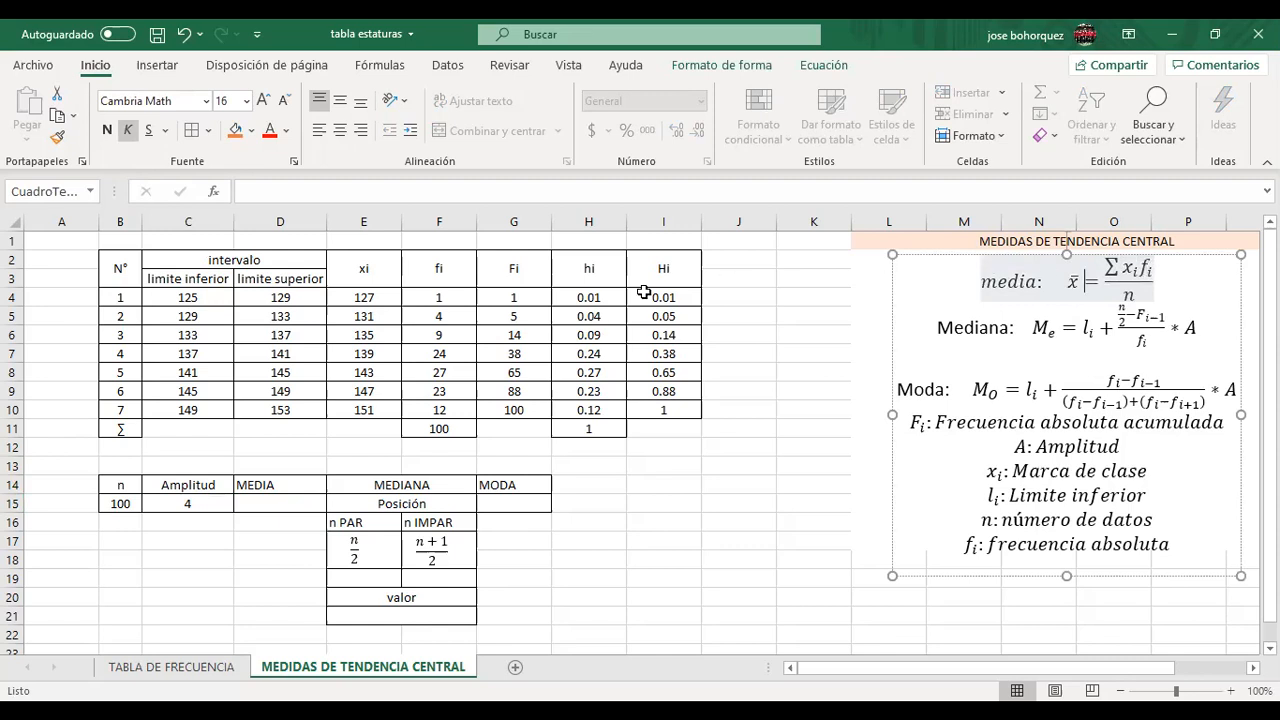
{"action": "left_click", "coordinate": [428, 300]}
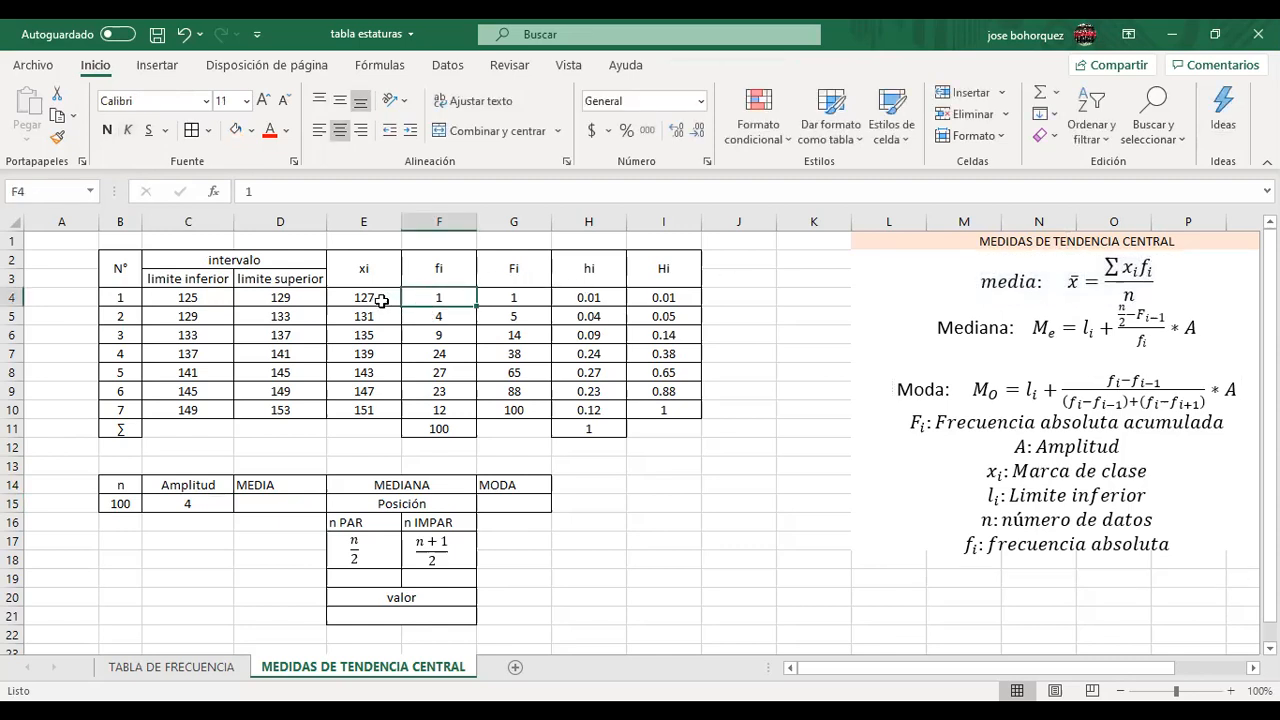
{"action": "left_click", "coordinate": [373, 298]}
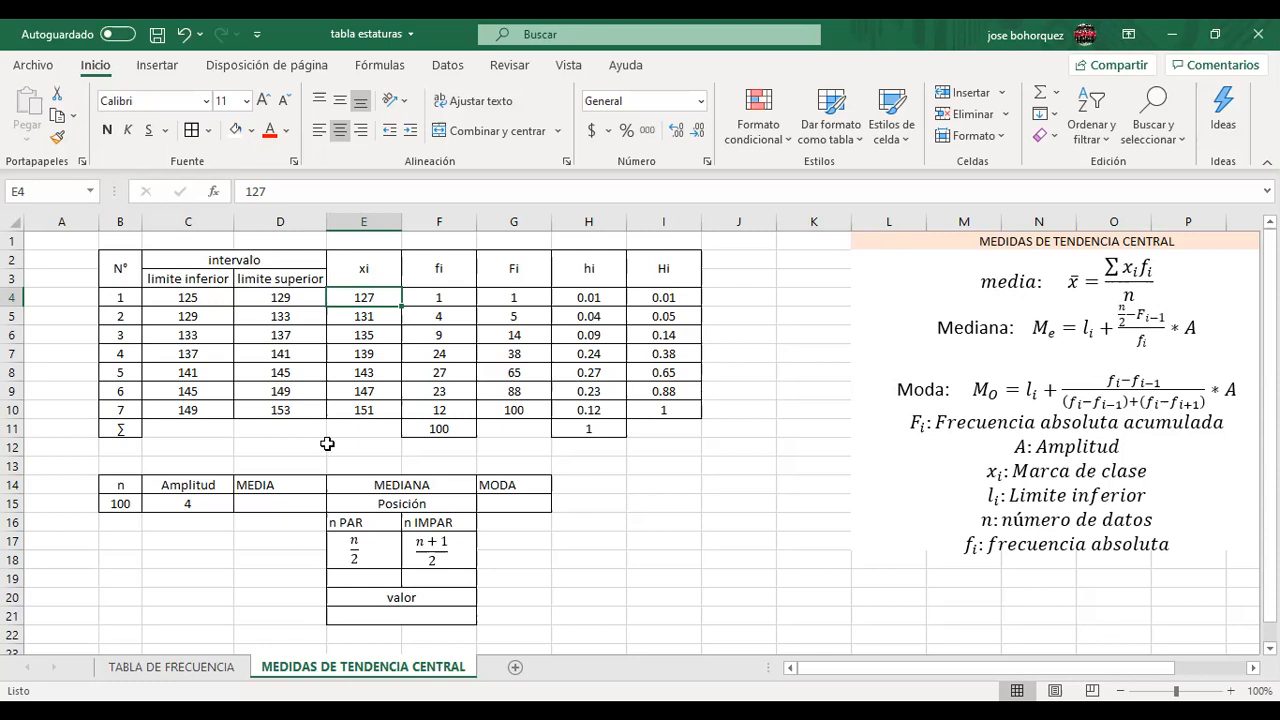
Add a bordered column in J2:J11 with merged header cells J2:J3, and title it "xi*fi"
{"action": "left_click_drag", "start_coordinate": [717, 260], "coordinate": [720, 426]}
{"action": "left_click", "coordinate": [481, 131]}
{"action": "left_click", "coordinate": [191, 131]}
{"action": "left_click", "coordinate": [737, 271]}
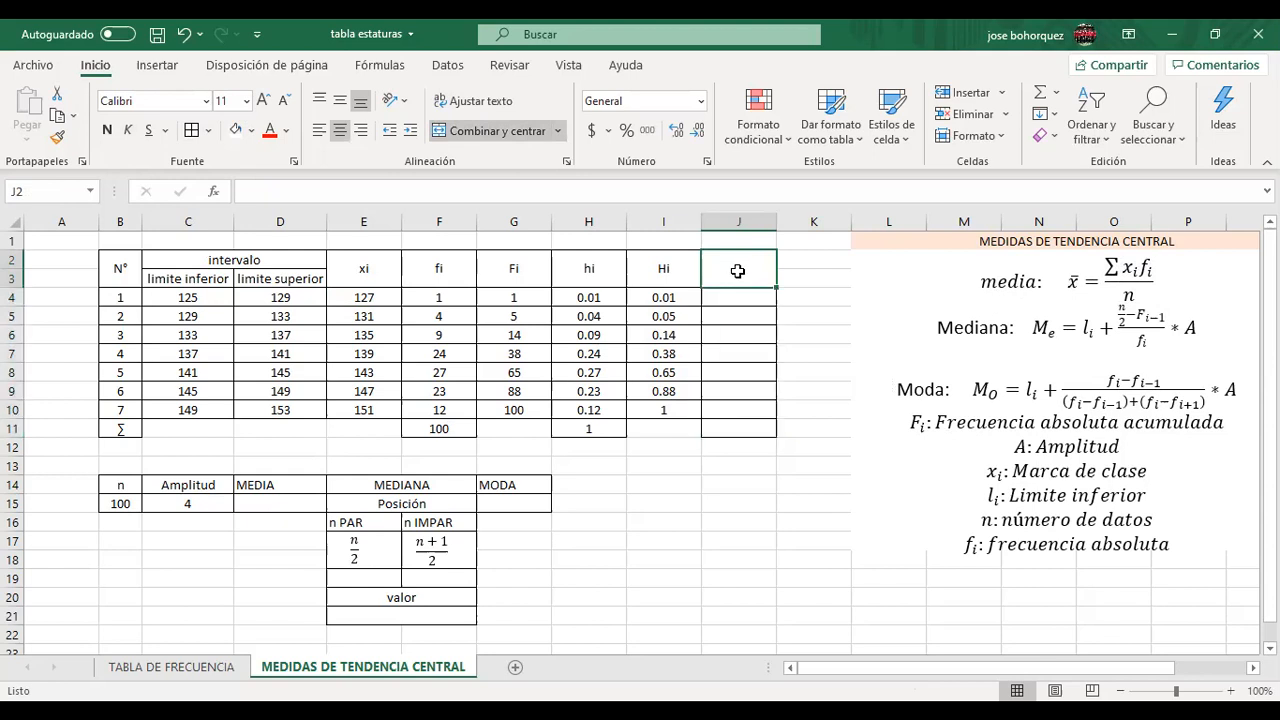
{"action": "type", "text": "xi*f"}
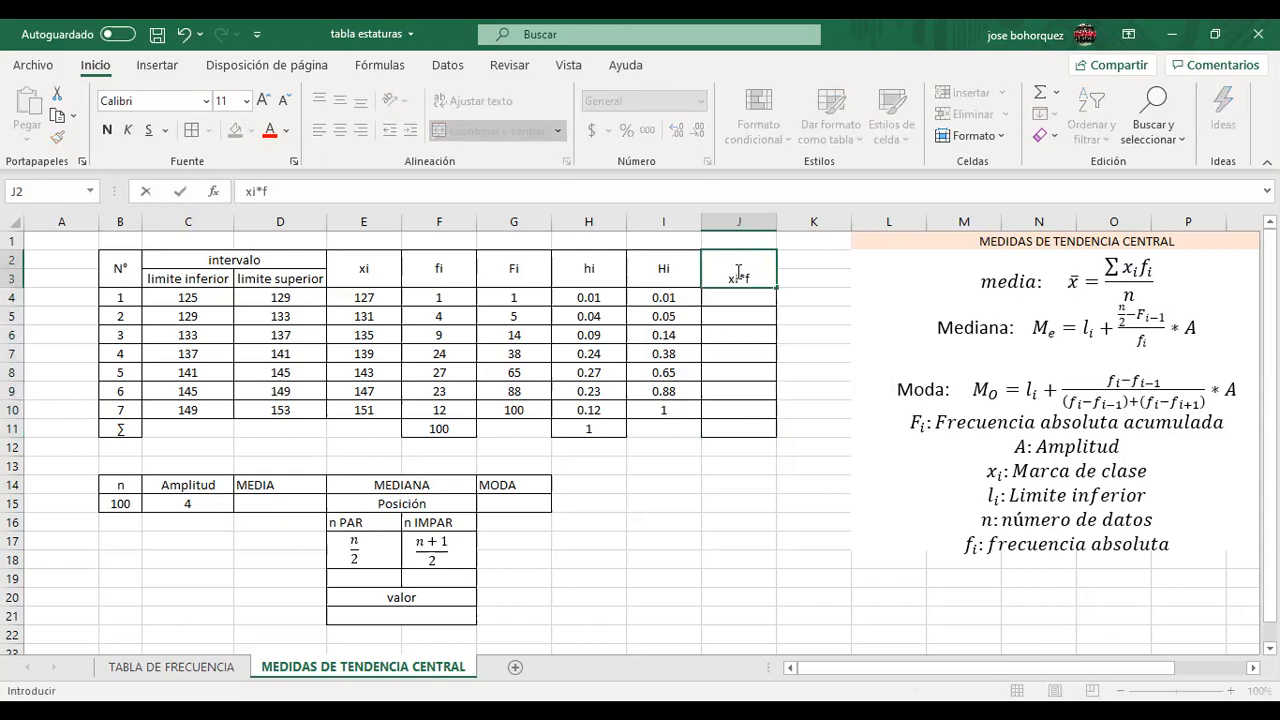
{"action": "type", "text": "i"}
Calculate xi times fi in J4 with =E4*F4 and fill the formula down to J10
{"action": "left_click", "coordinate": [715, 294]}
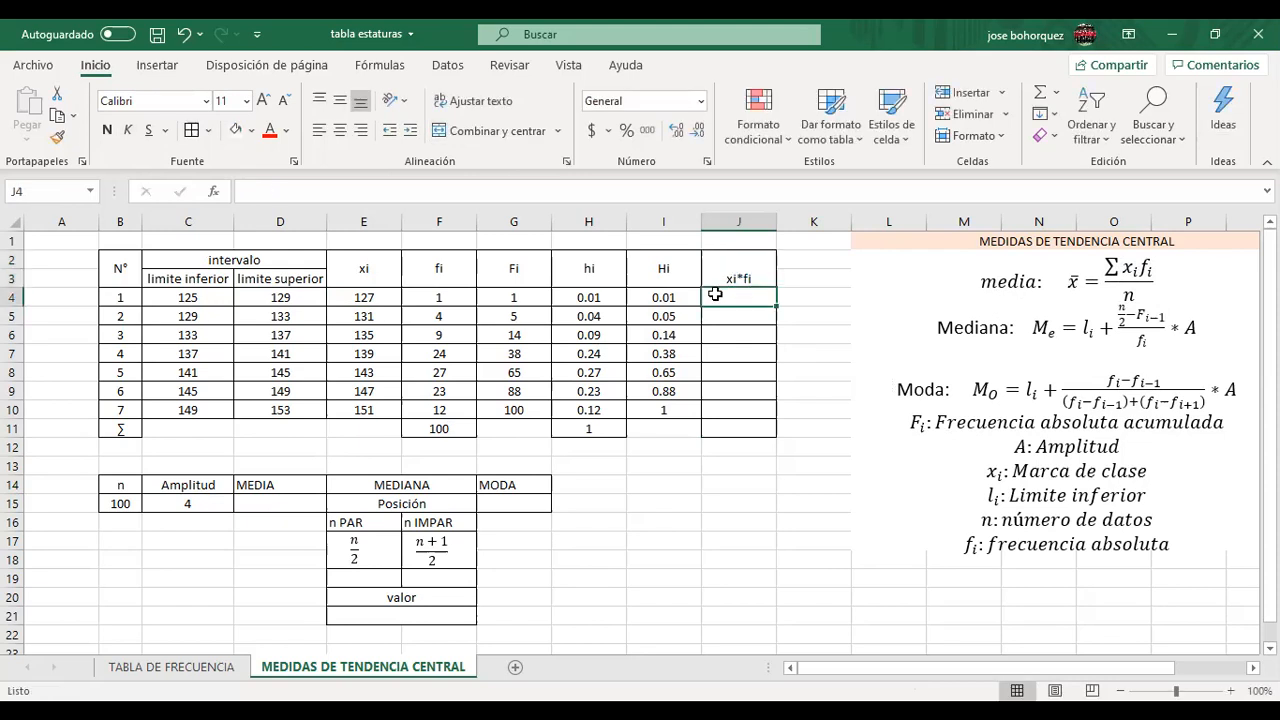
{"action": "type", "text": "="}
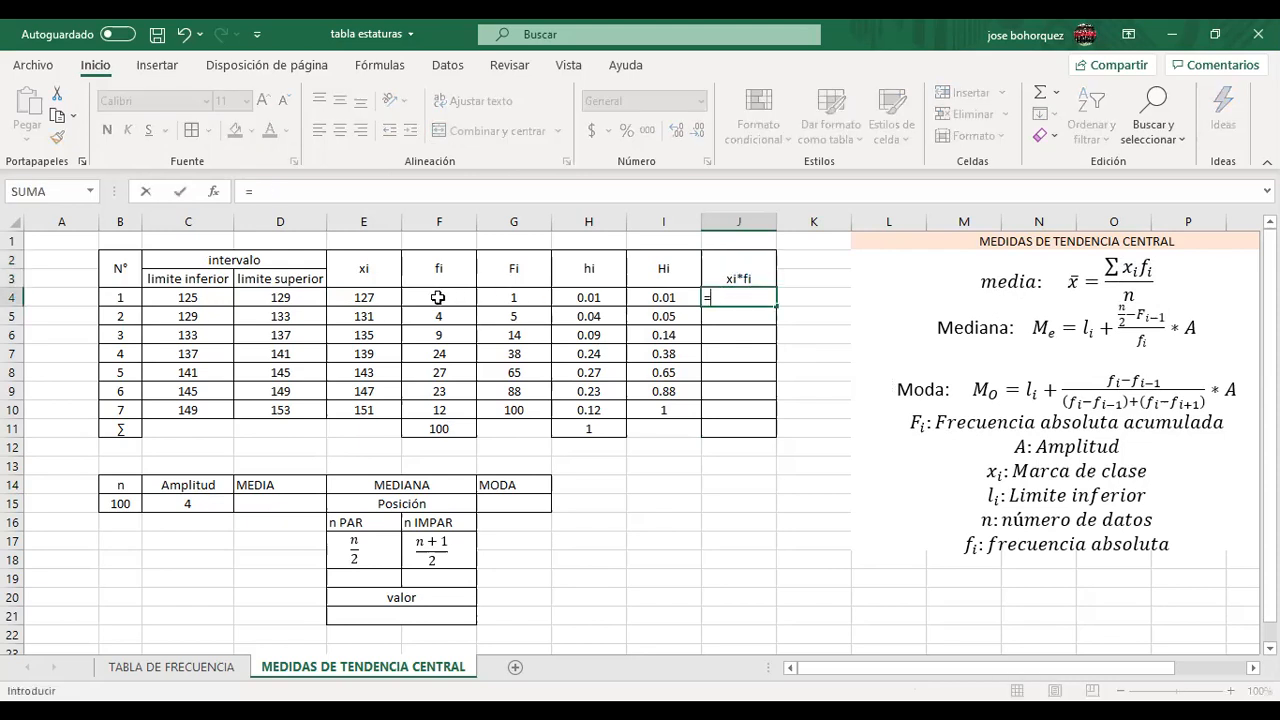
{"action": "left_click", "coordinate": [389, 298]}
{"action": "type", "text": "*"}
{"action": "left_click", "coordinate": [432, 298]}
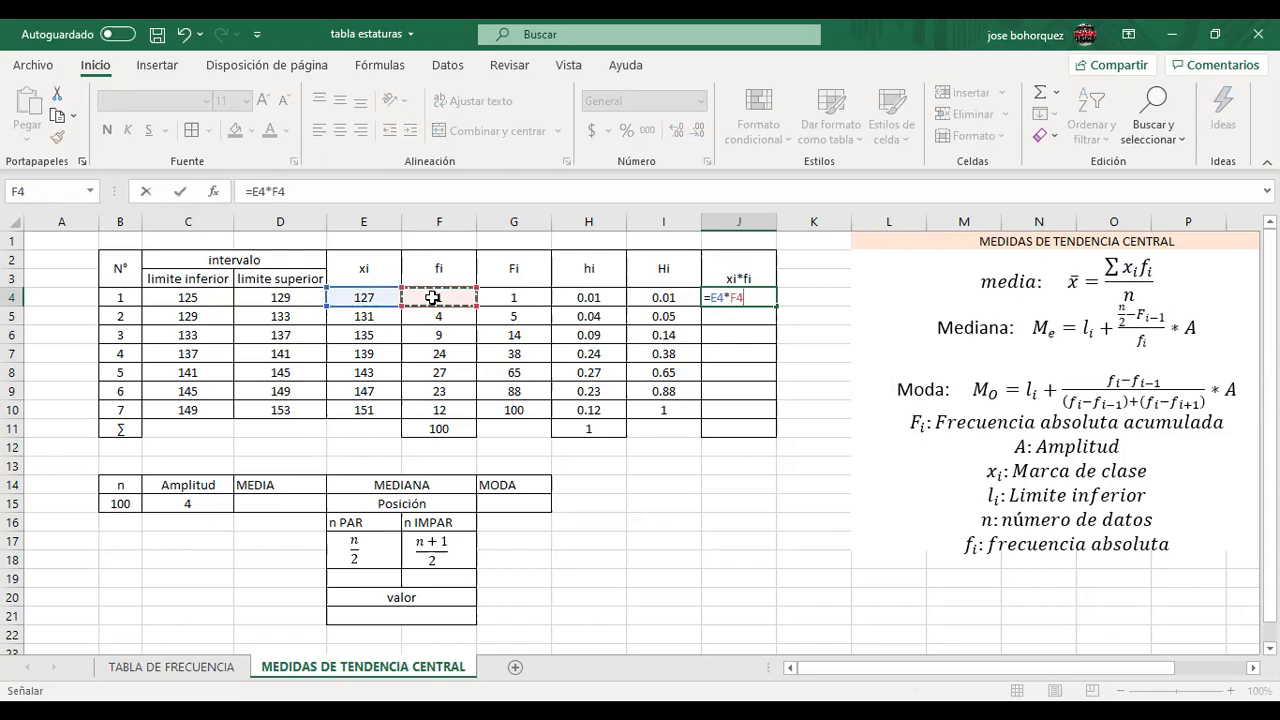
{"action": "key", "text": "Return"}
{"action": "left_click", "coordinate": [745, 298]}
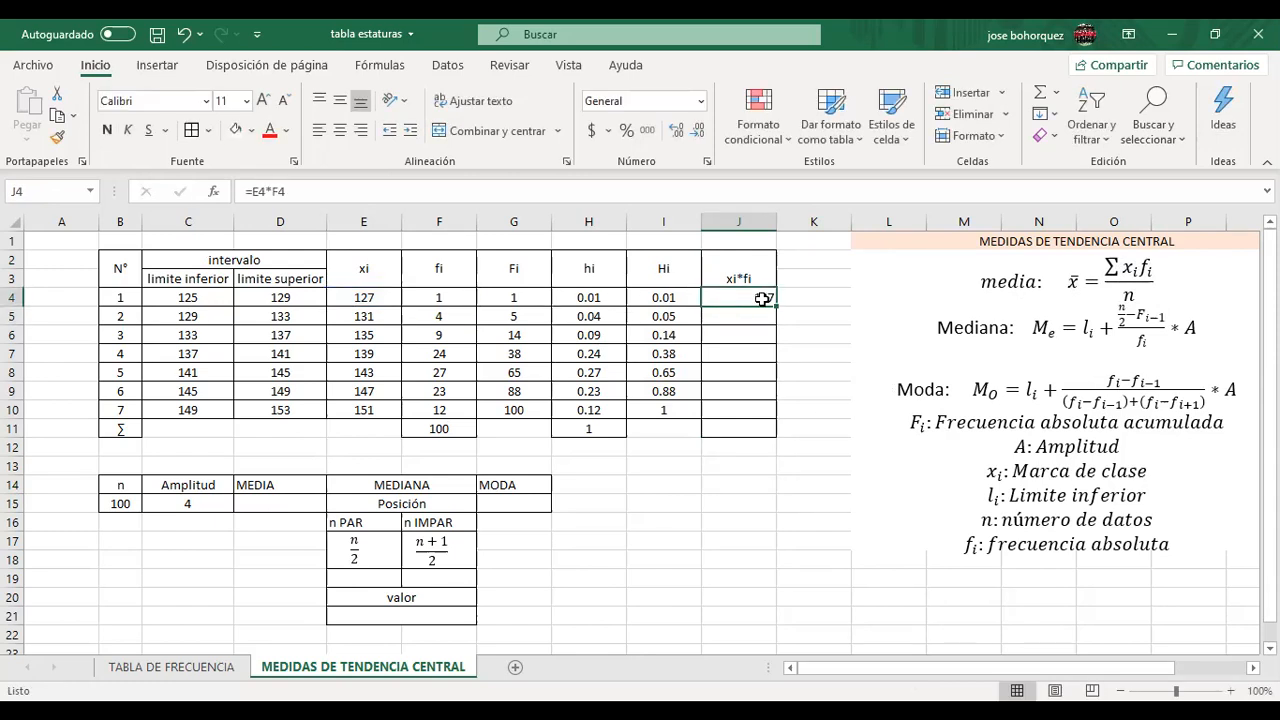
{"action": "left_click_drag", "start_coordinate": [776, 306], "coordinate": [763, 416]}
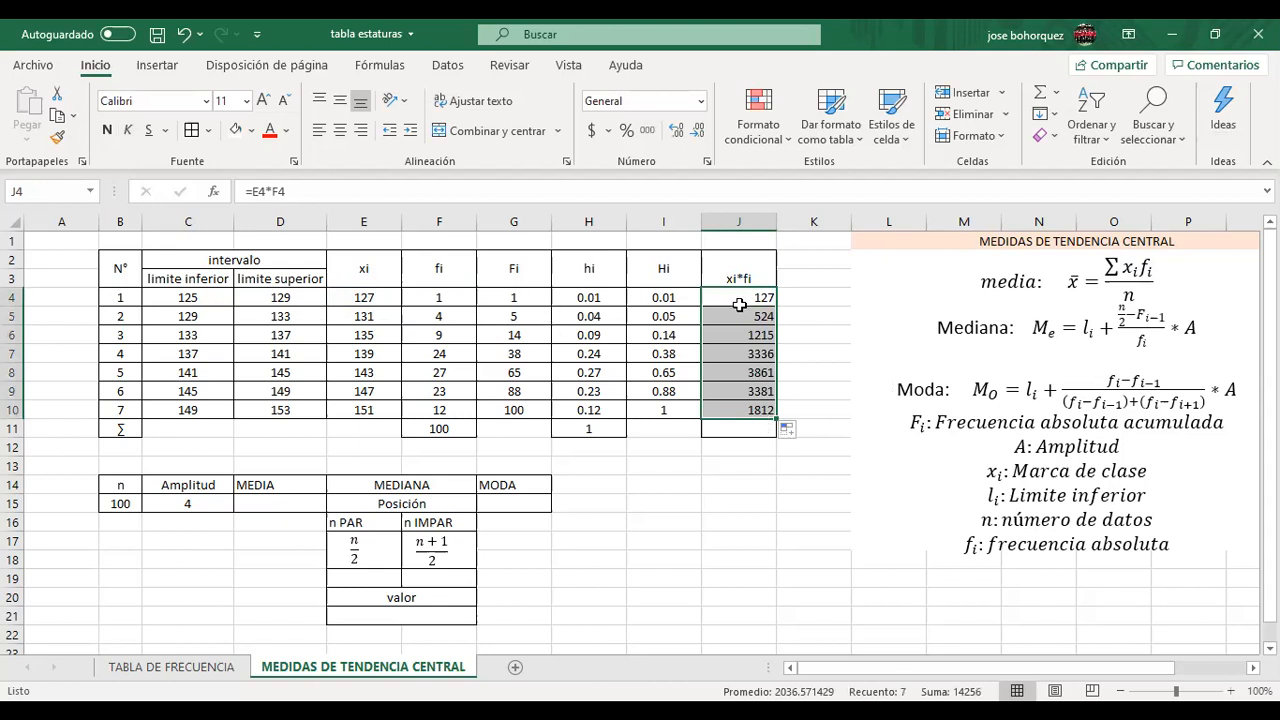
Total the xi*fi column in J11 with =SUMA(J4:J10) and highlight that cell in yellow
{"action": "left_click", "coordinate": [721, 428]}
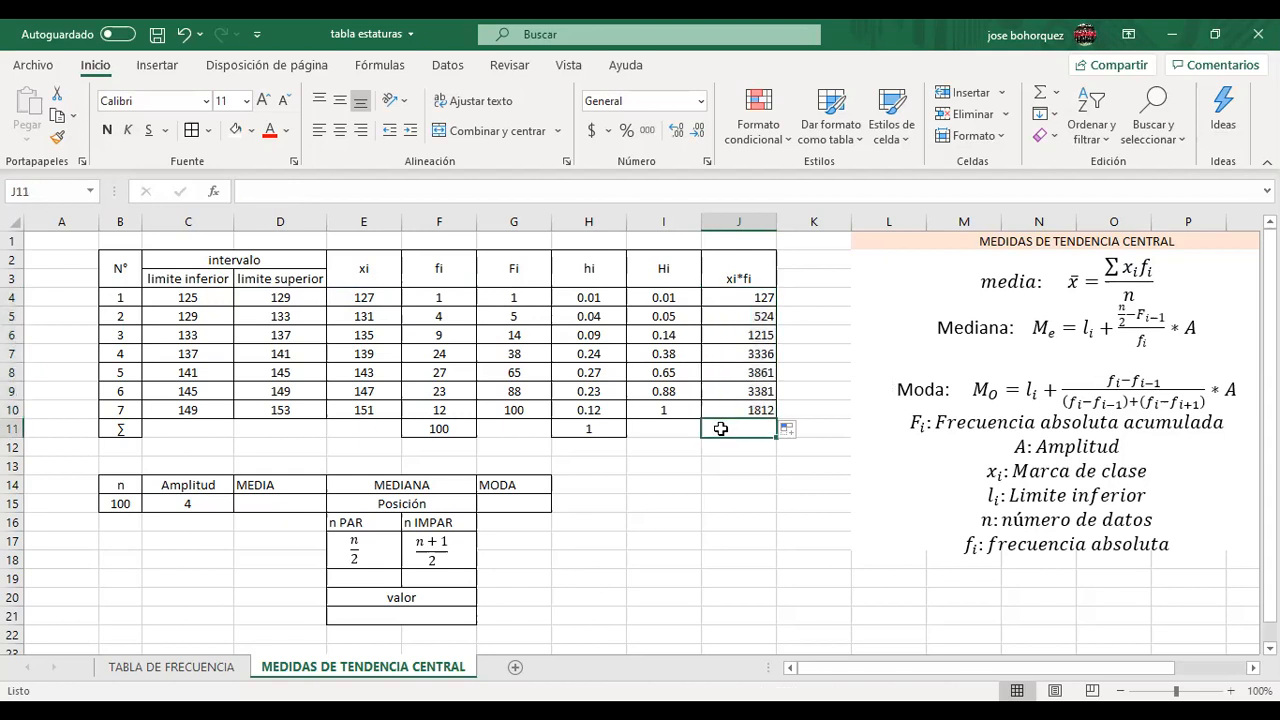
{"action": "type", "text": "="}
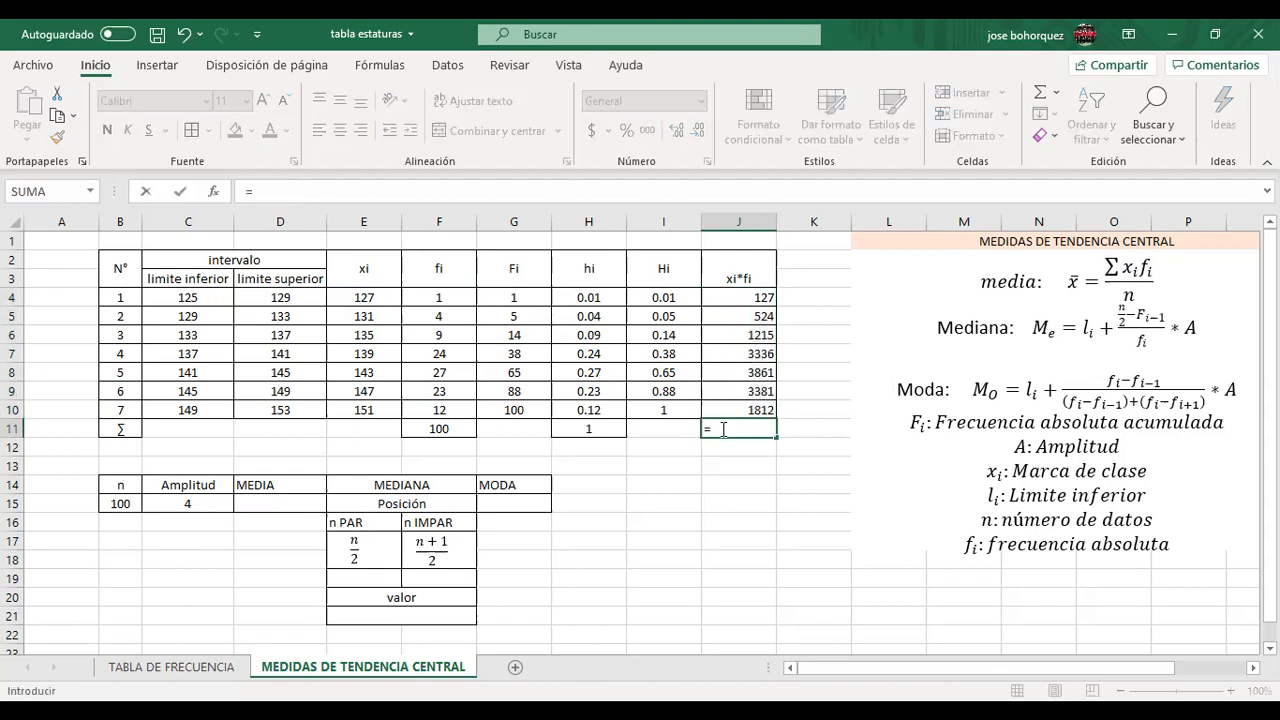
{"action": "type", "text": "suma("}
{"action": "left_click", "coordinate": [750, 299]}
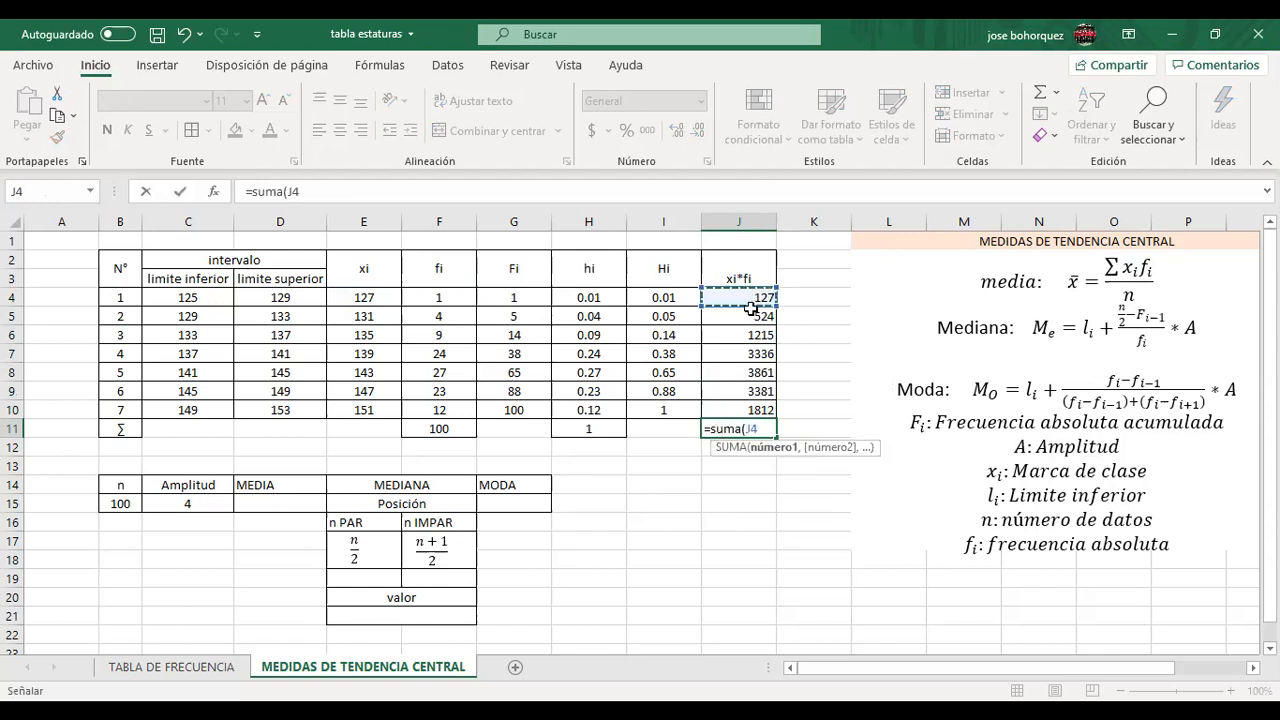
{"action": "left_click_drag", "start_coordinate": [751, 308], "coordinate": [745, 410]}
{"action": "key", "text": "Return"}
{"action": "left_click", "coordinate": [726, 432]}
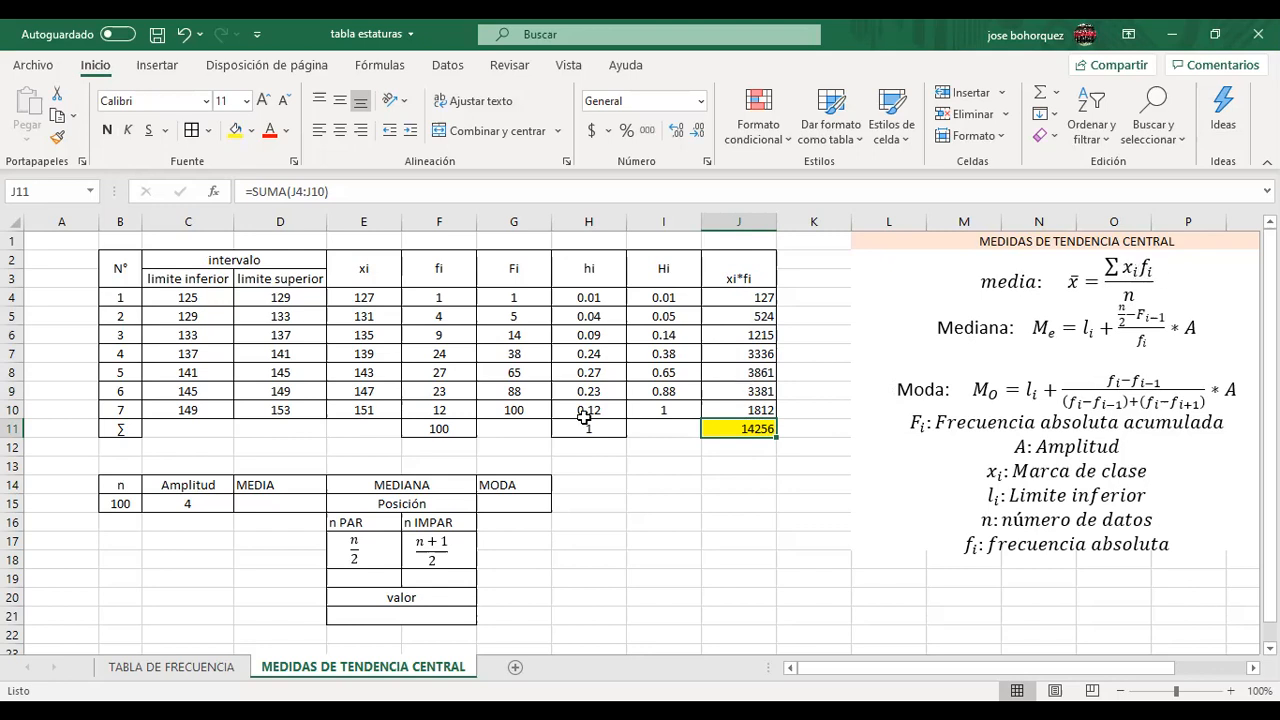
Calculate the MEDIA in D15 by dividing the xi*fi total by n, using =J11/B15
{"action": "left_click", "coordinate": [261, 503]}
{"action": "type", "text": "="}
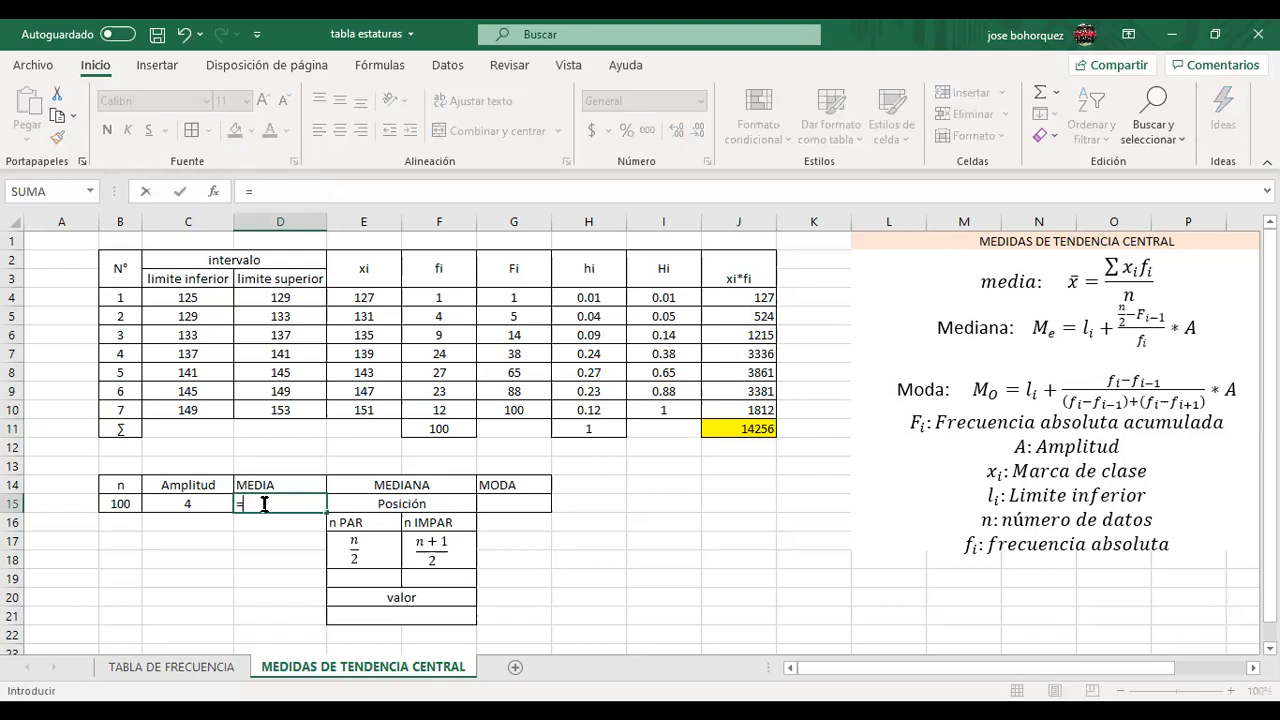
{"action": "left_click", "coordinate": [750, 433]}
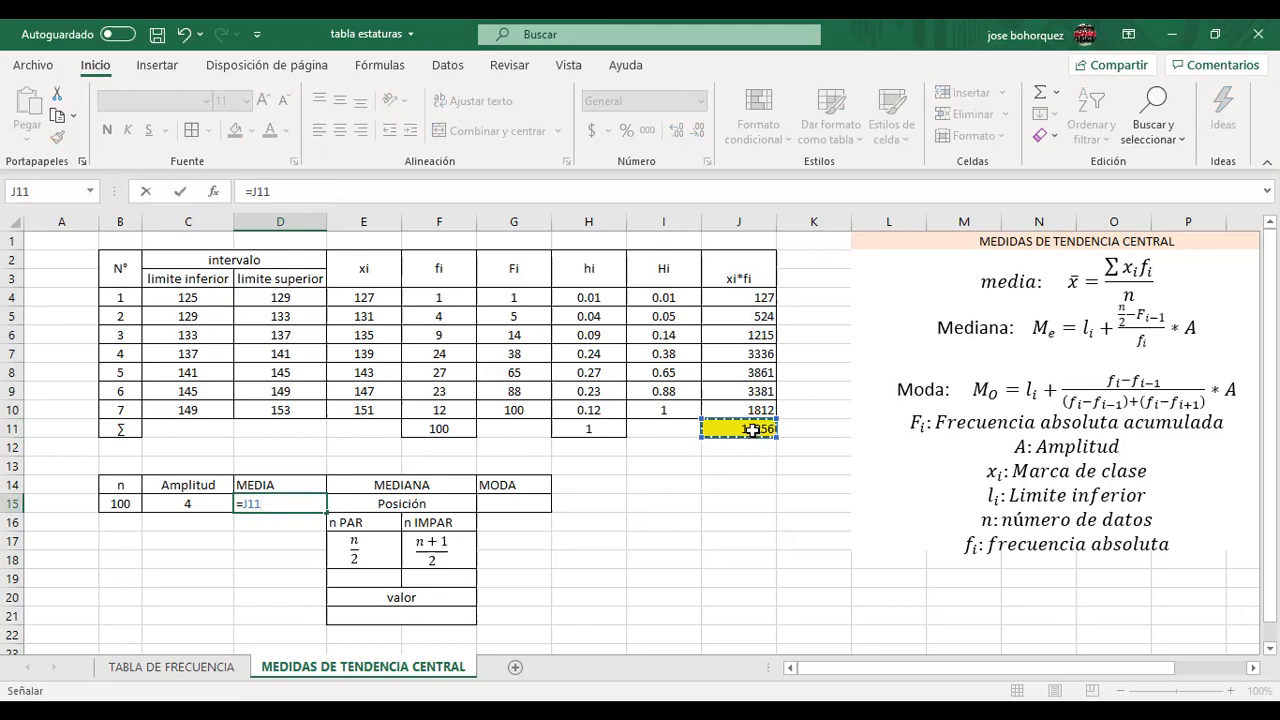
{"action": "type", "text": "/"}
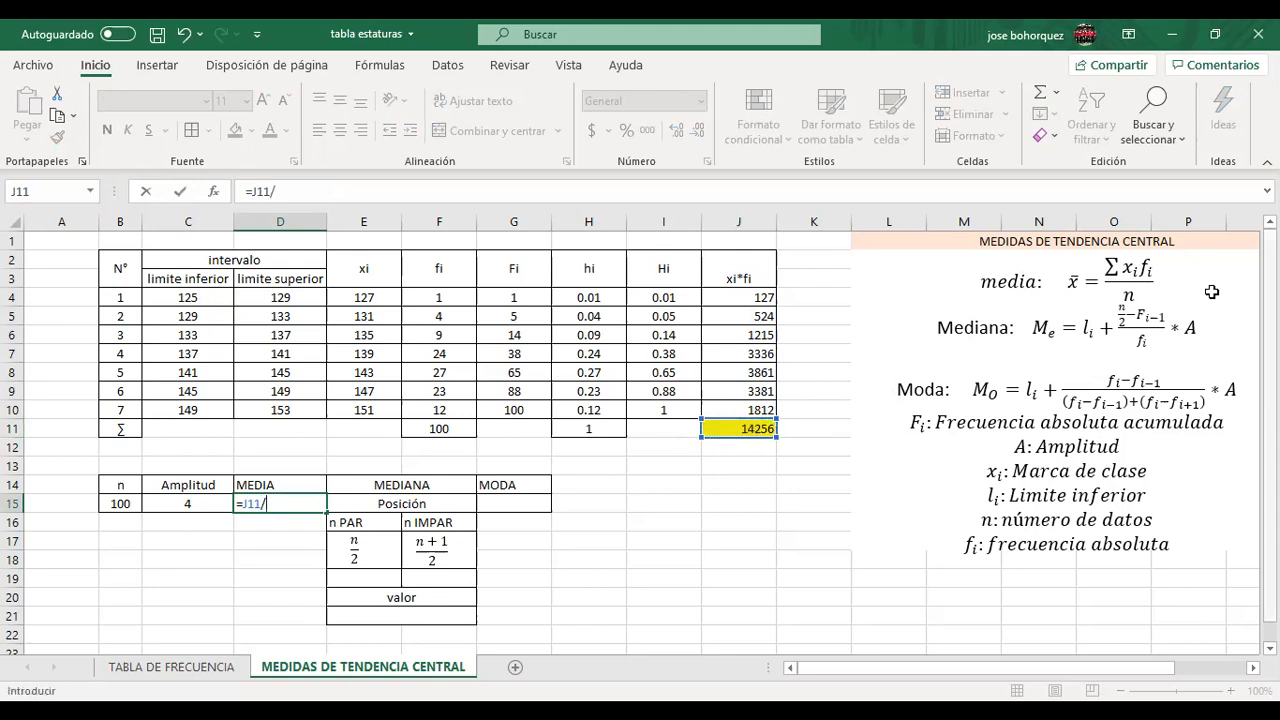
{"action": "left_click", "coordinate": [118, 504]}
{"action": "key", "text": "Return"}
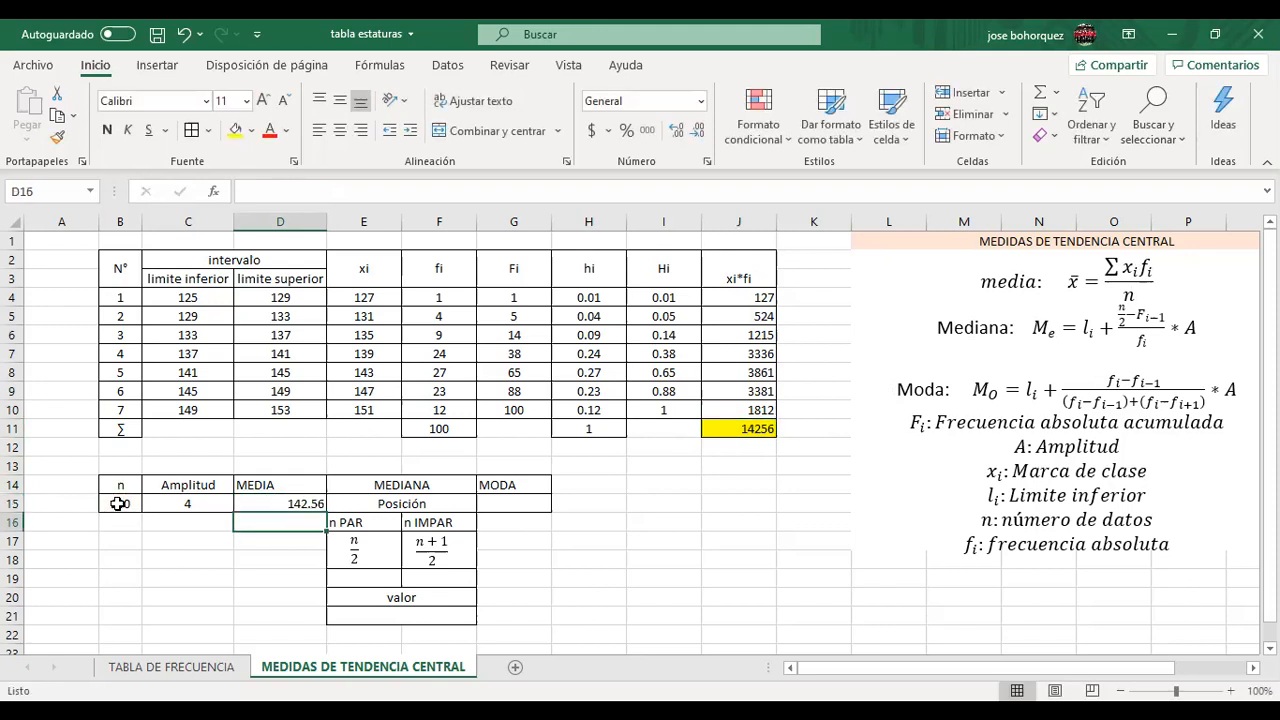
{"action": "left_click", "coordinate": [282, 508]}
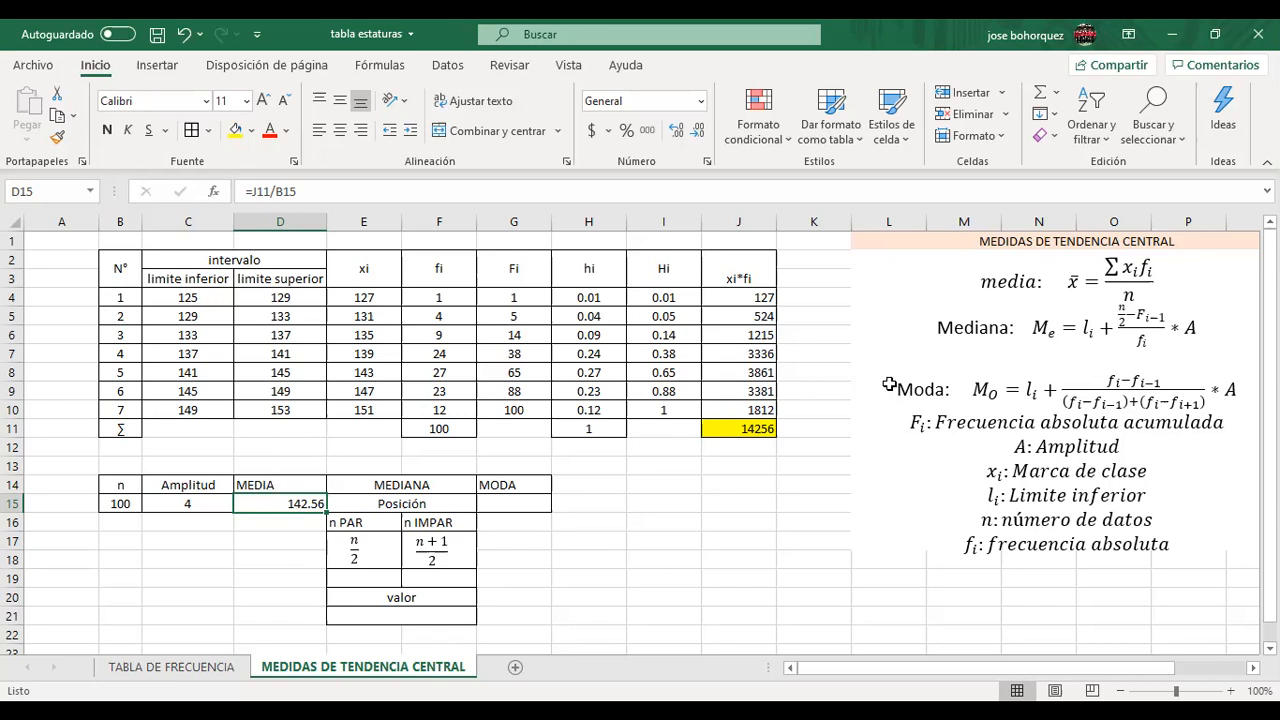
Calculate the median position for an even n in E19 by halving n, using =B15/2
{"action": "left_click", "coordinate": [445, 505]}
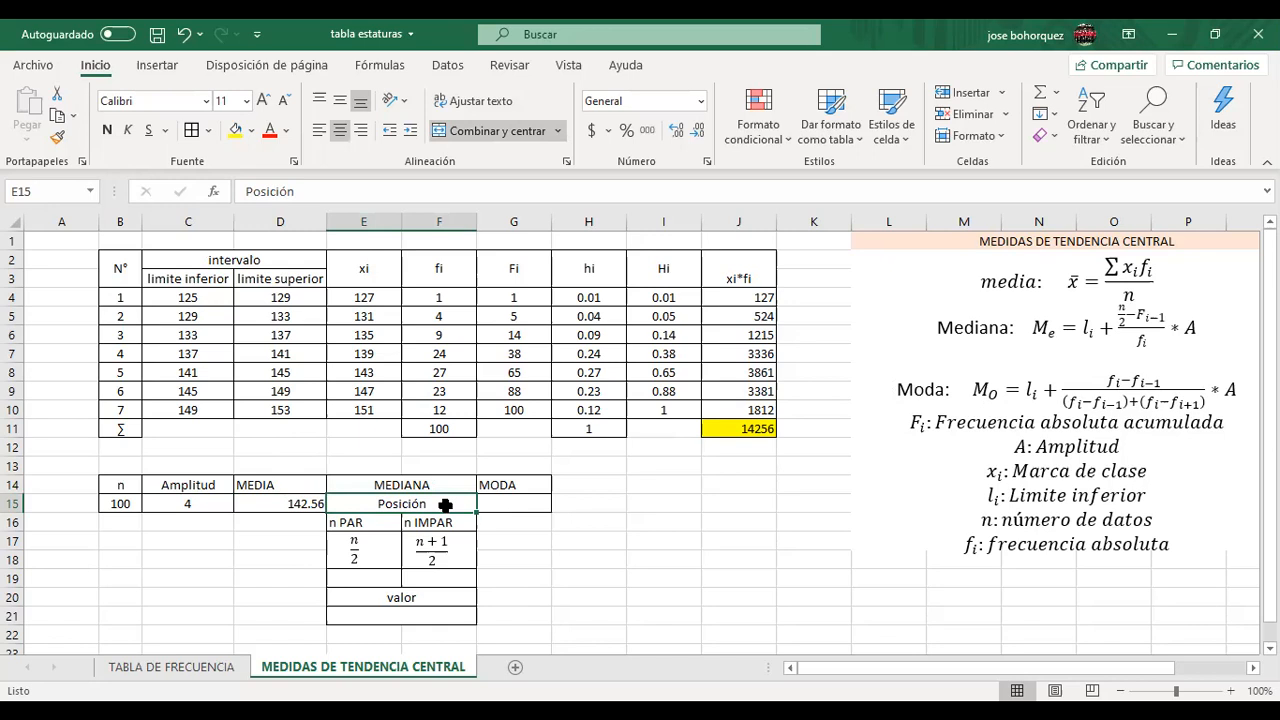
{"action": "left_click", "coordinate": [357, 525]}
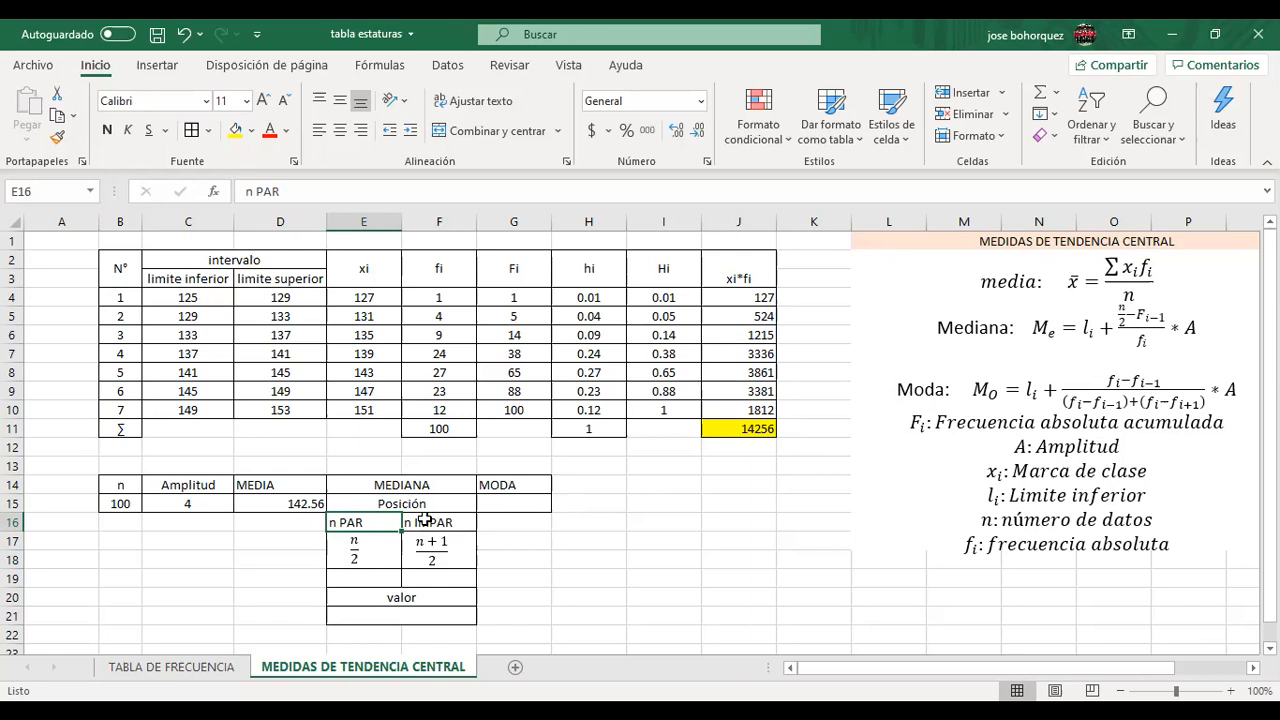
{"action": "left_click", "coordinate": [376, 545]}
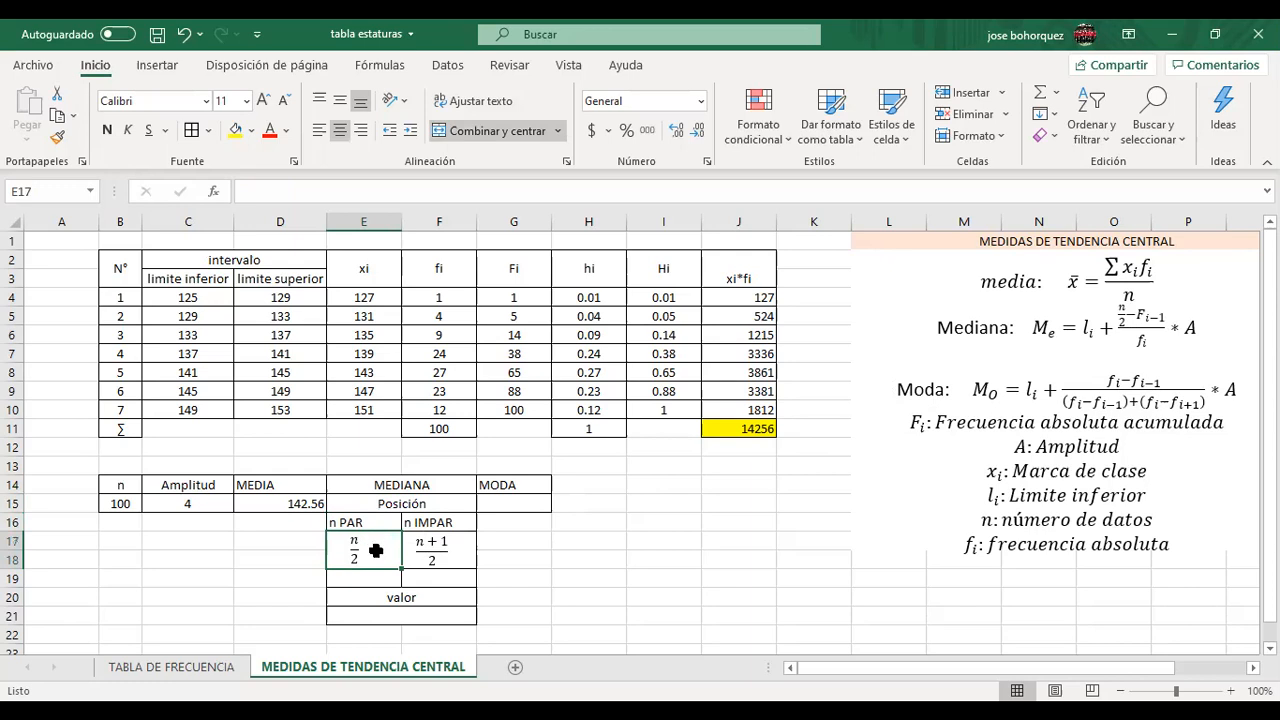
{"action": "left_click", "coordinate": [377, 581]}
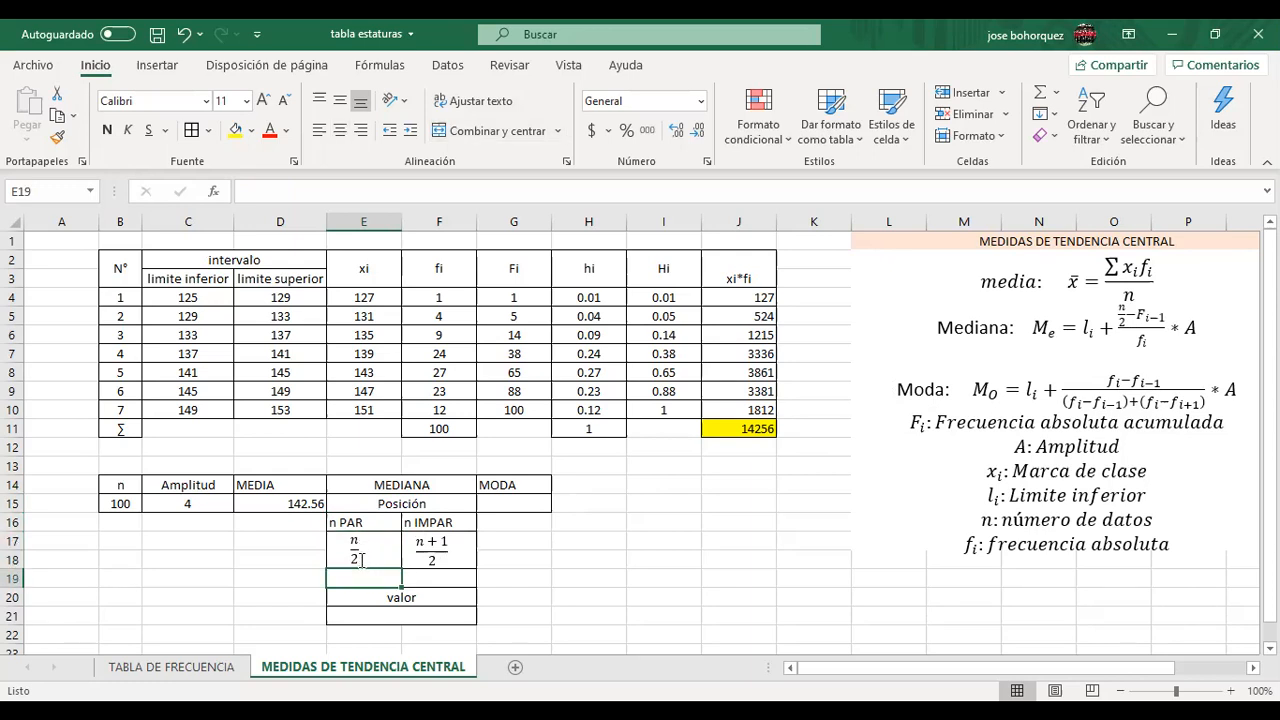
{"action": "type", "text": "="}
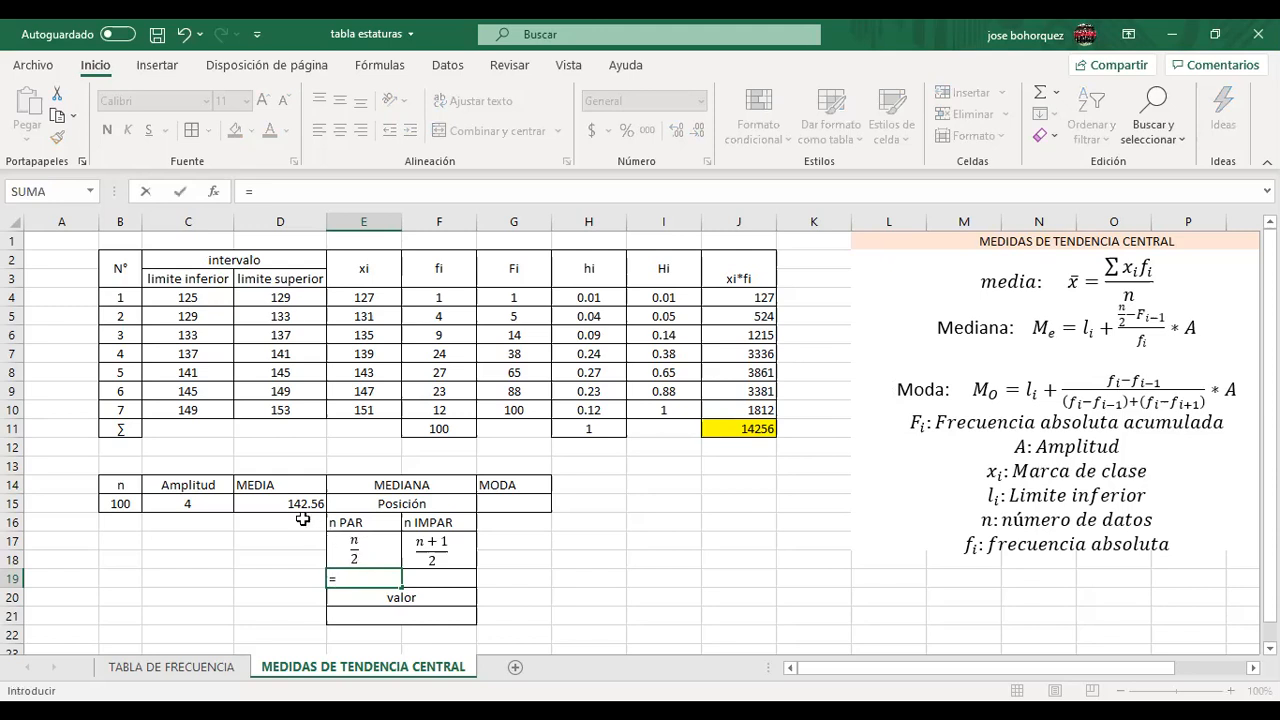
{"action": "left_click", "coordinate": [130, 508]}
{"action": "type", "text": "/"}
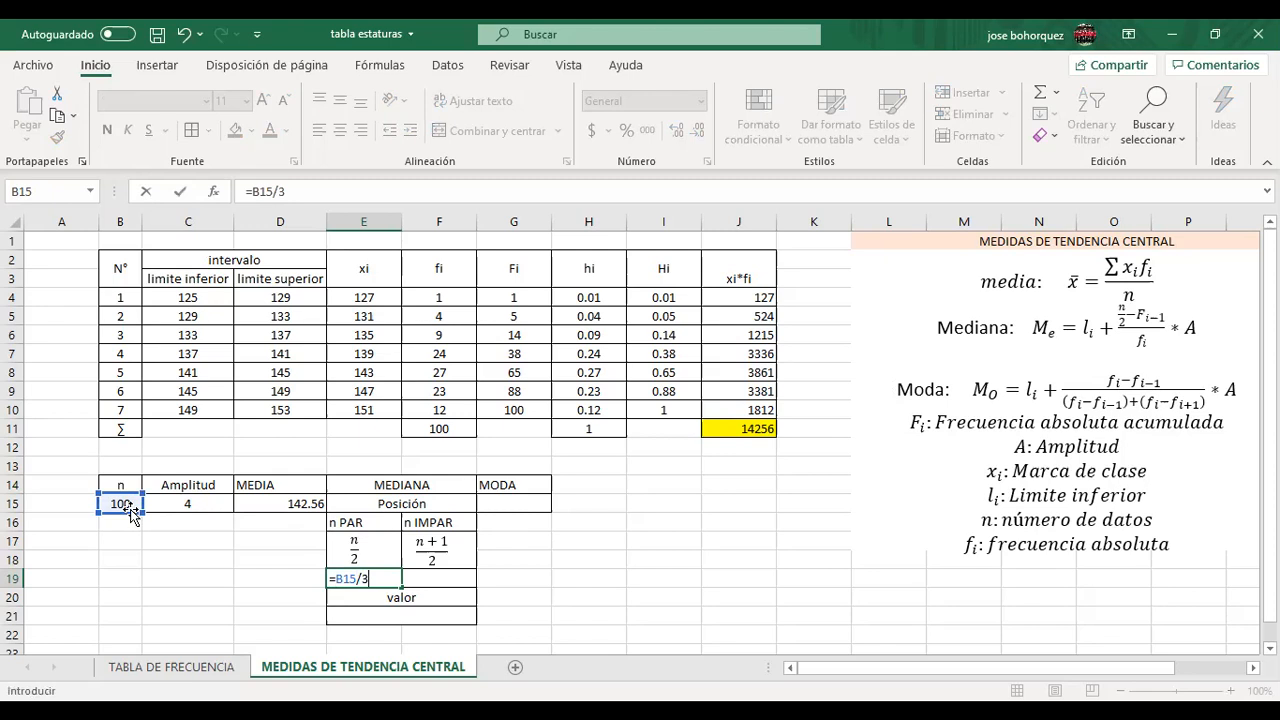
{"action": "type", "text": "2"}
{"action": "key", "text": "Return"}
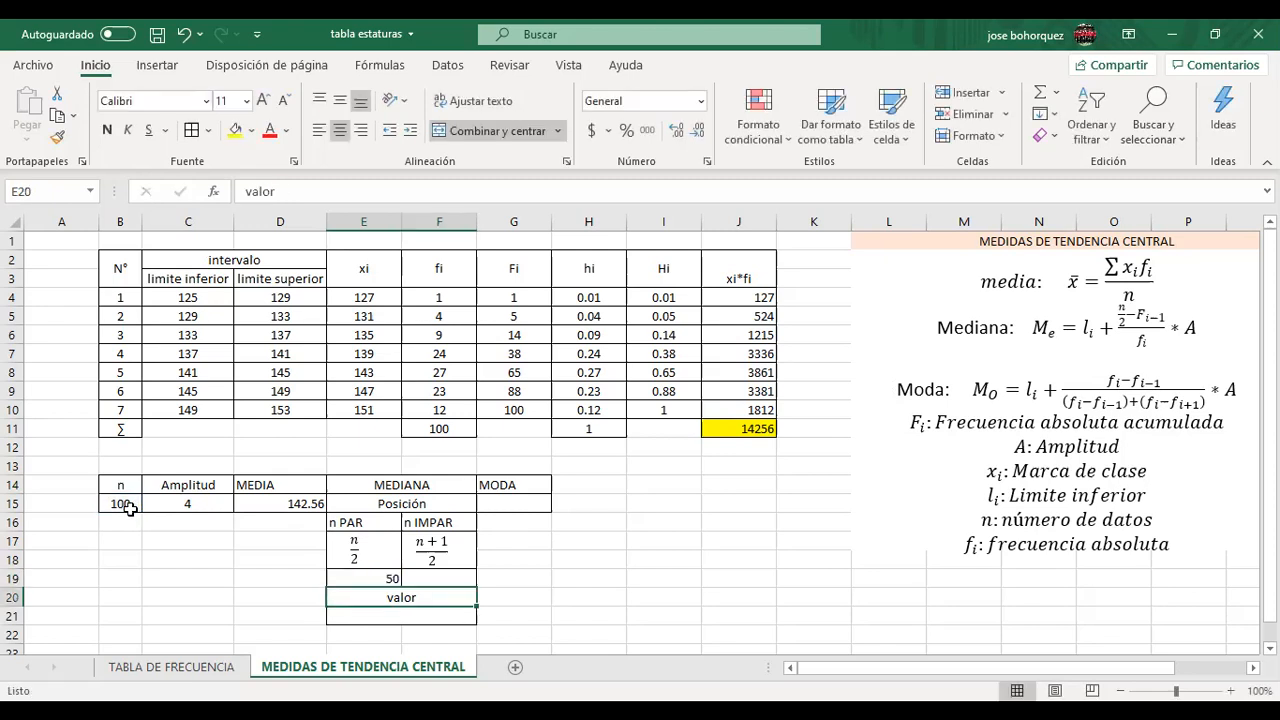
Compare the cumulative frequencies in the Fi column with the median position in E19 to identify the median class
{"action": "left_click", "coordinate": [375, 578]}
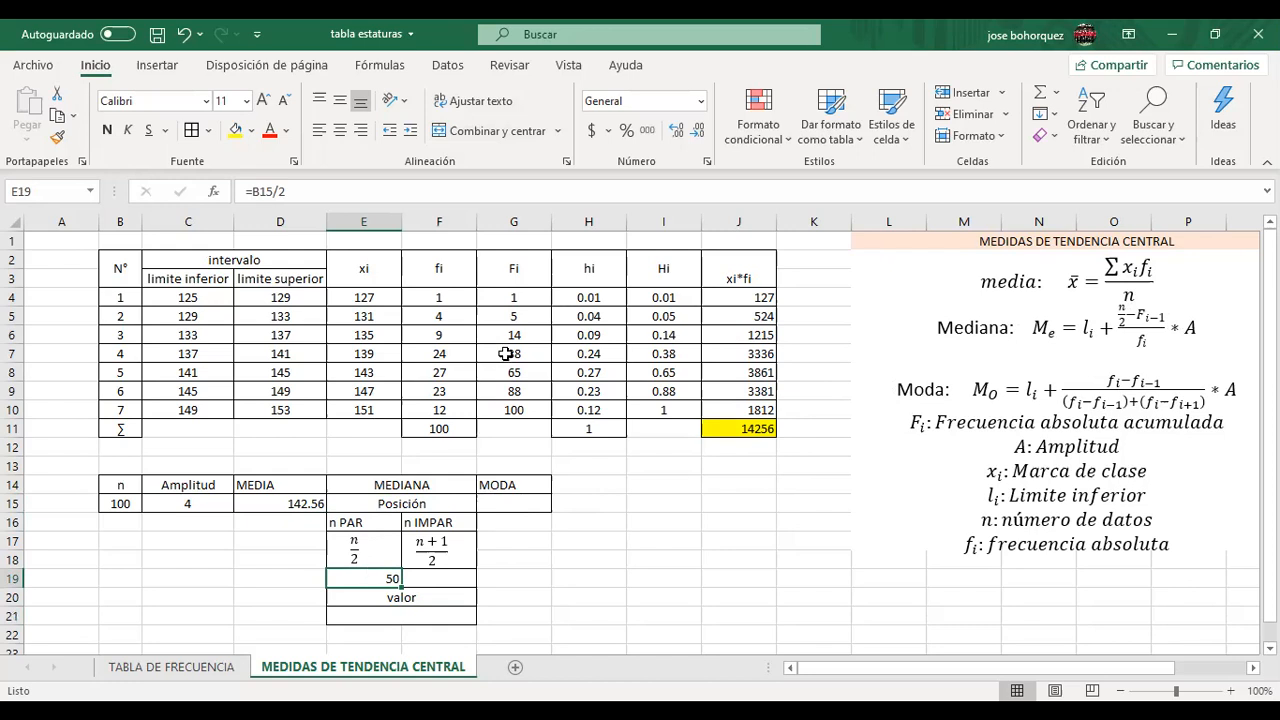
{"action": "left_click", "coordinate": [512, 292]}
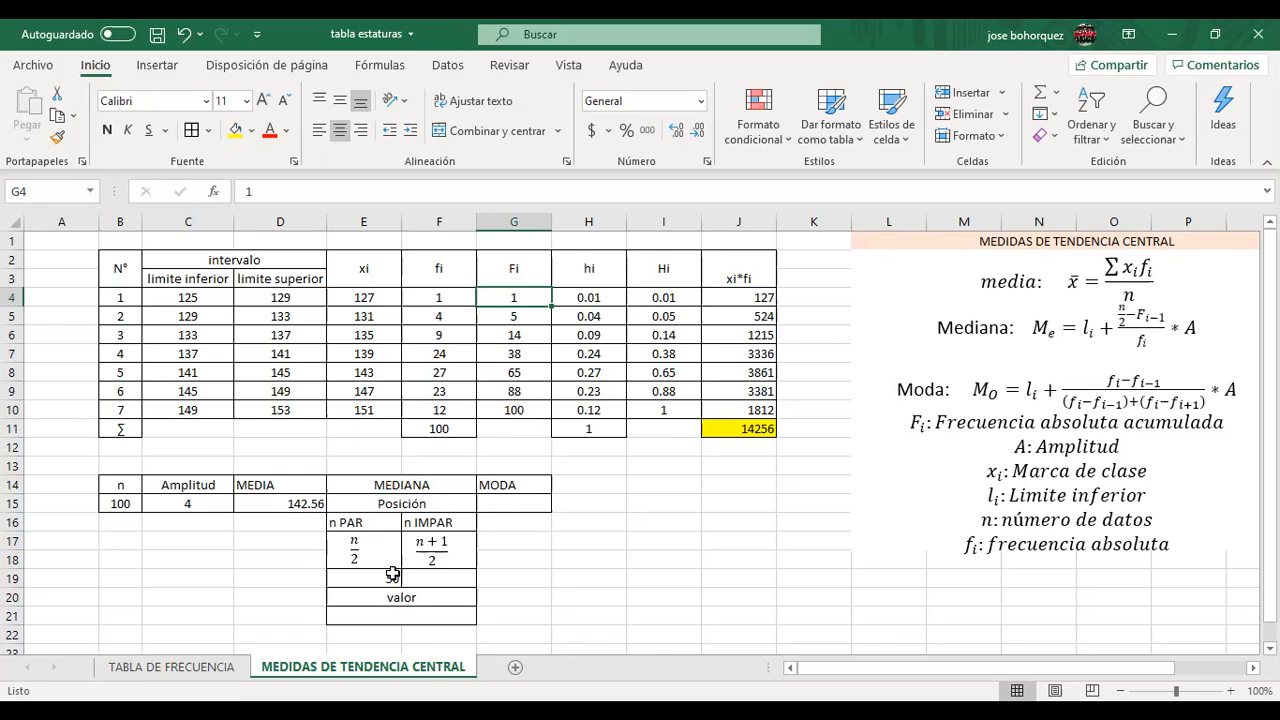
{"action": "left_click", "coordinate": [526, 314]}
{"action": "left_click", "coordinate": [504, 291]}
{"action": "key", "text": "Down"}
{"action": "key", "text": "Down"}
{"action": "key", "text": "Down"}
{"action": "key", "text": "Down"}
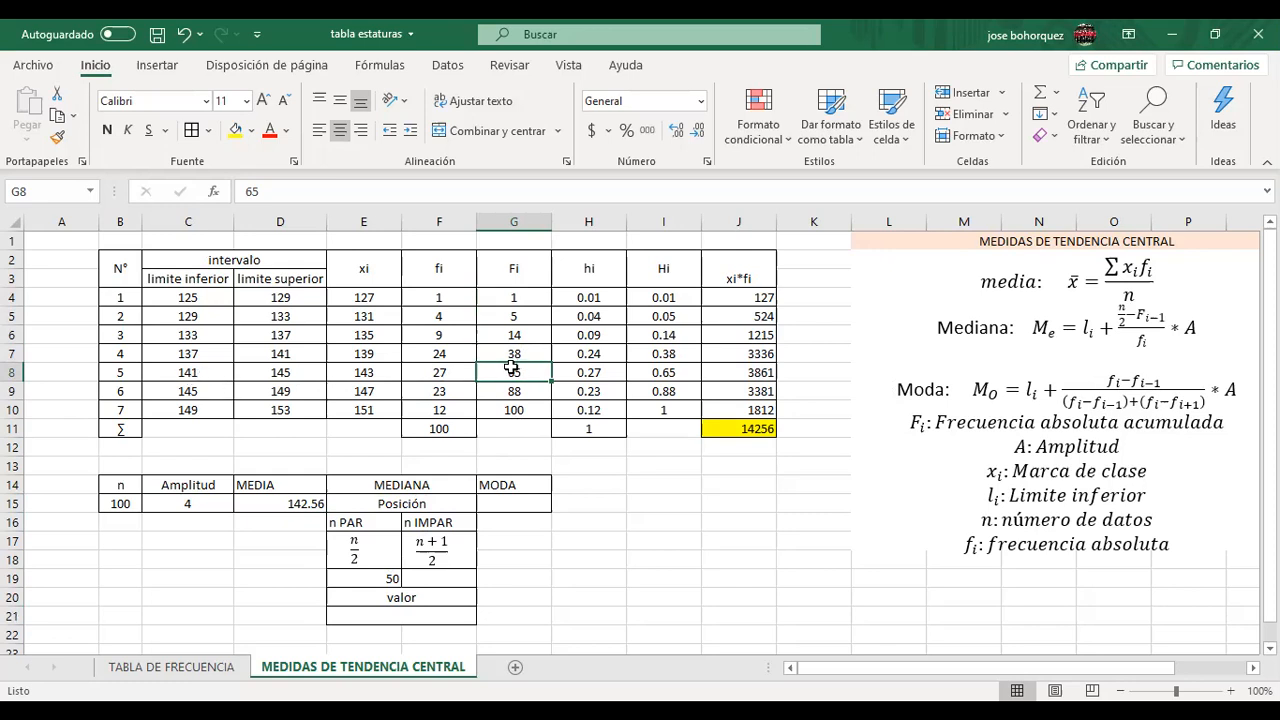
{"action": "left_click", "coordinate": [522, 353]}
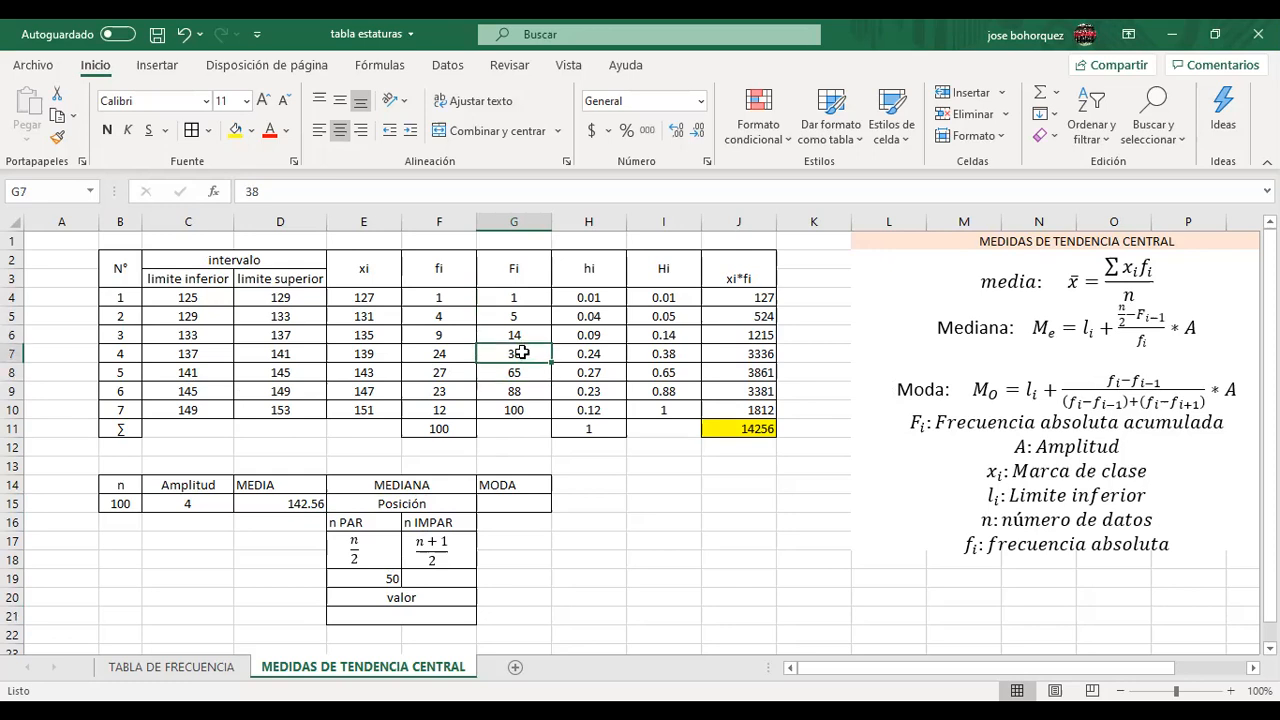
{"action": "left_click", "coordinate": [520, 375]}
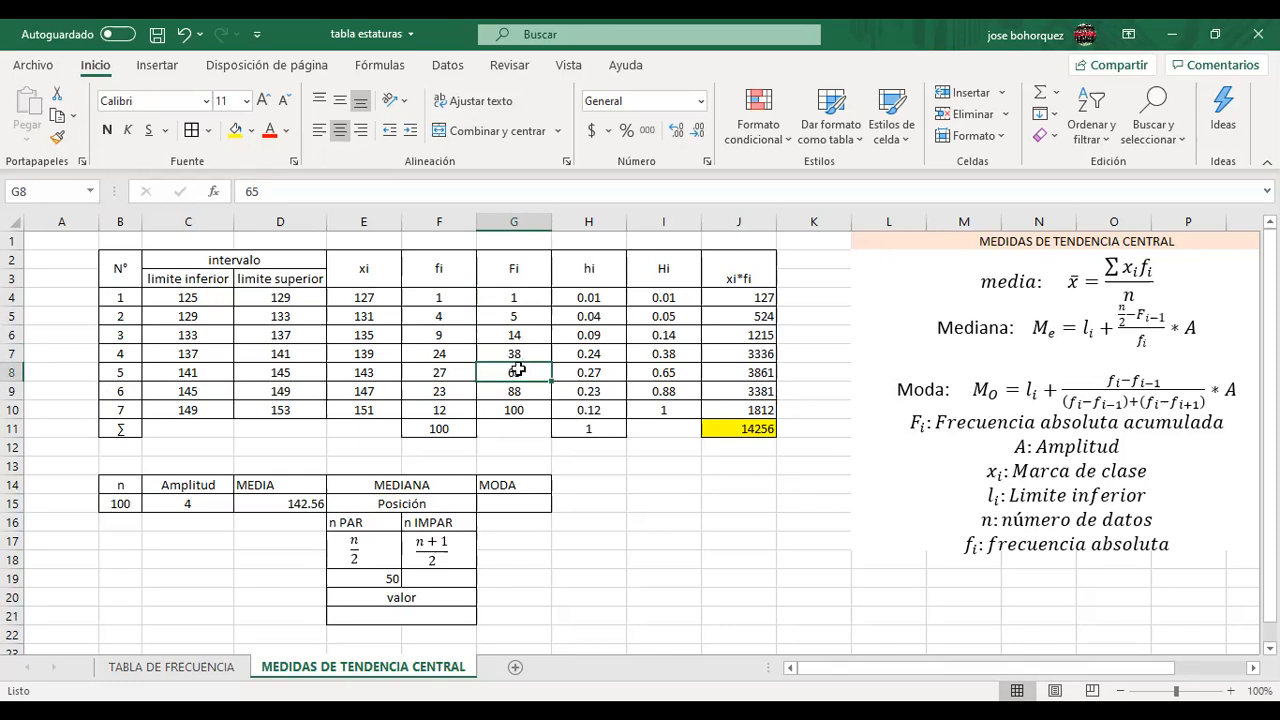
Outline the median class row, B8:J8, with a green border
{"action": "left_click", "coordinate": [385, 580]}
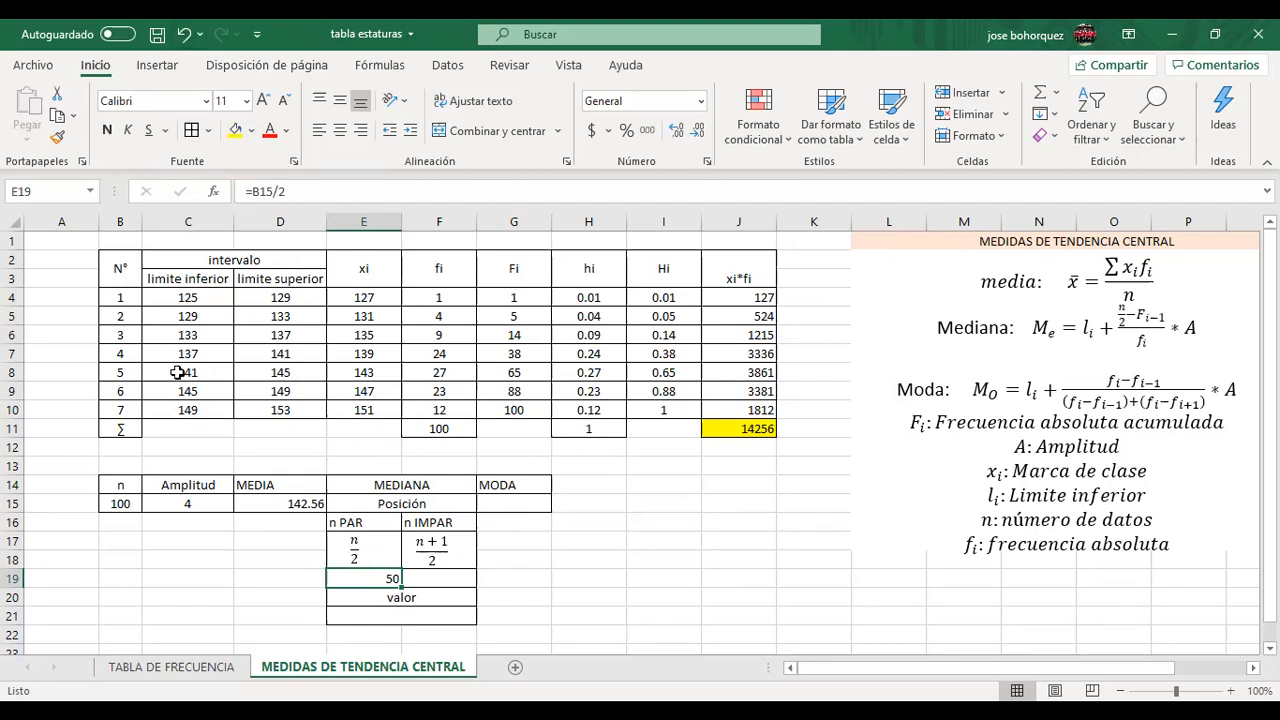
{"action": "left_click_drag", "start_coordinate": [126, 372], "coordinate": [708, 374]}
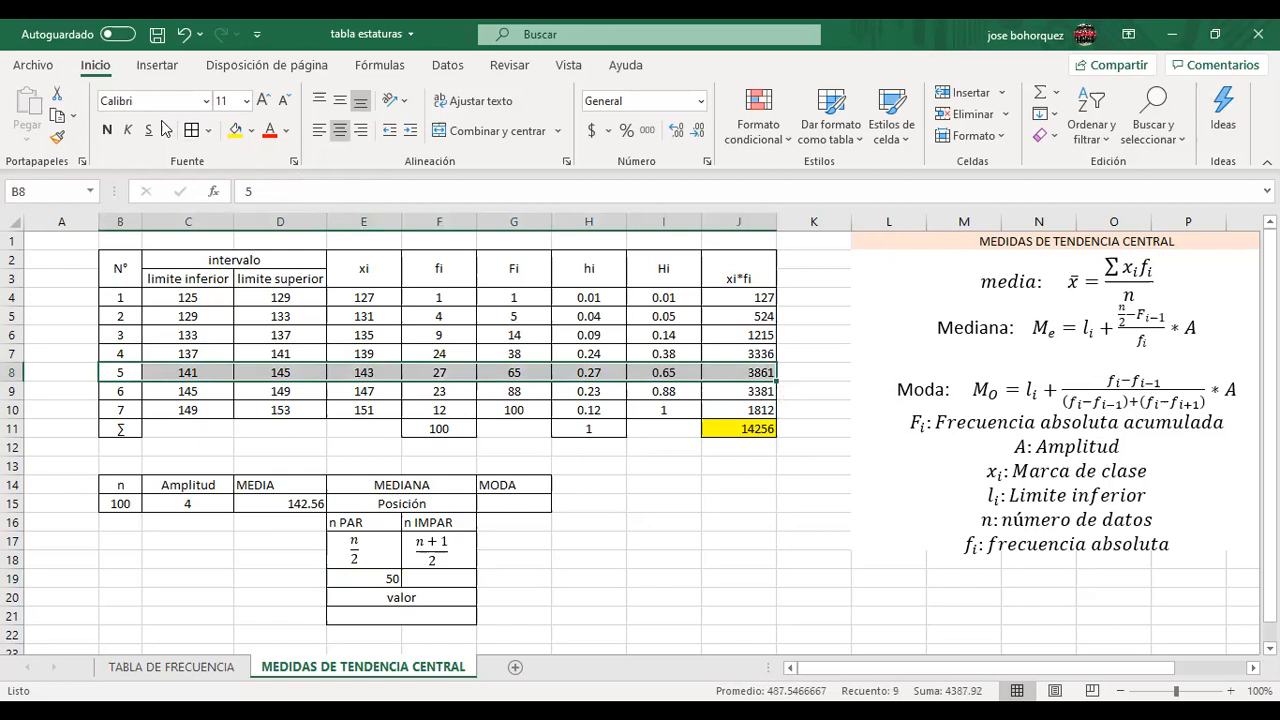
{"action": "left_click", "coordinate": [207, 131]}
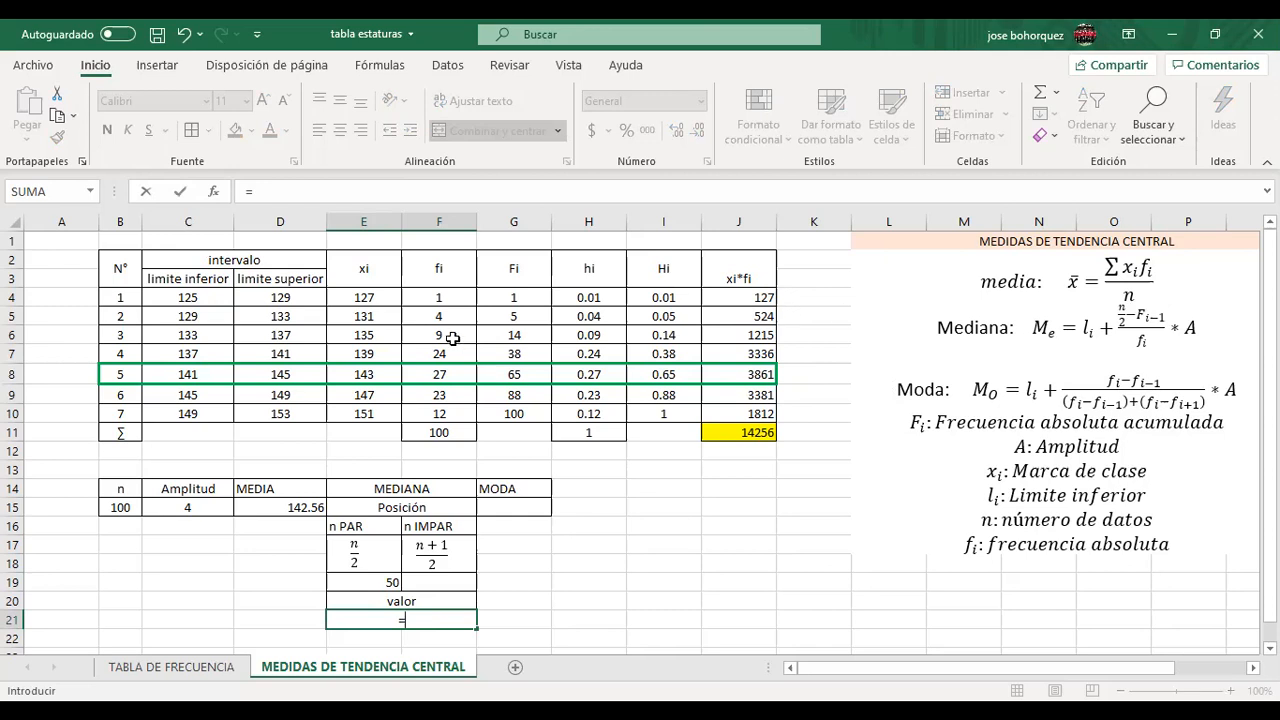
Calculate the MEDIANA value in the merged cell E21 with the grouped-data formula =C8+((E19-G7)/F8)*C15
{"action": "left_click", "coordinate": [185, 374]}
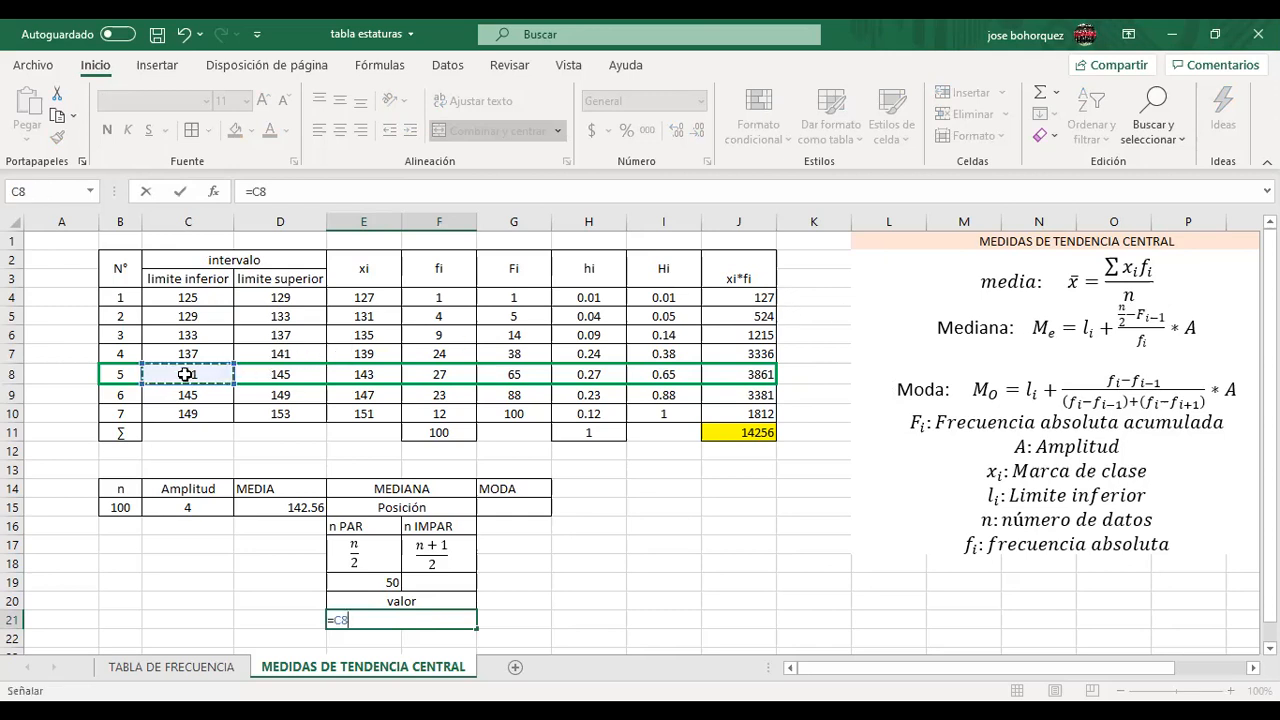
{"action": "type", "text": "+(("}
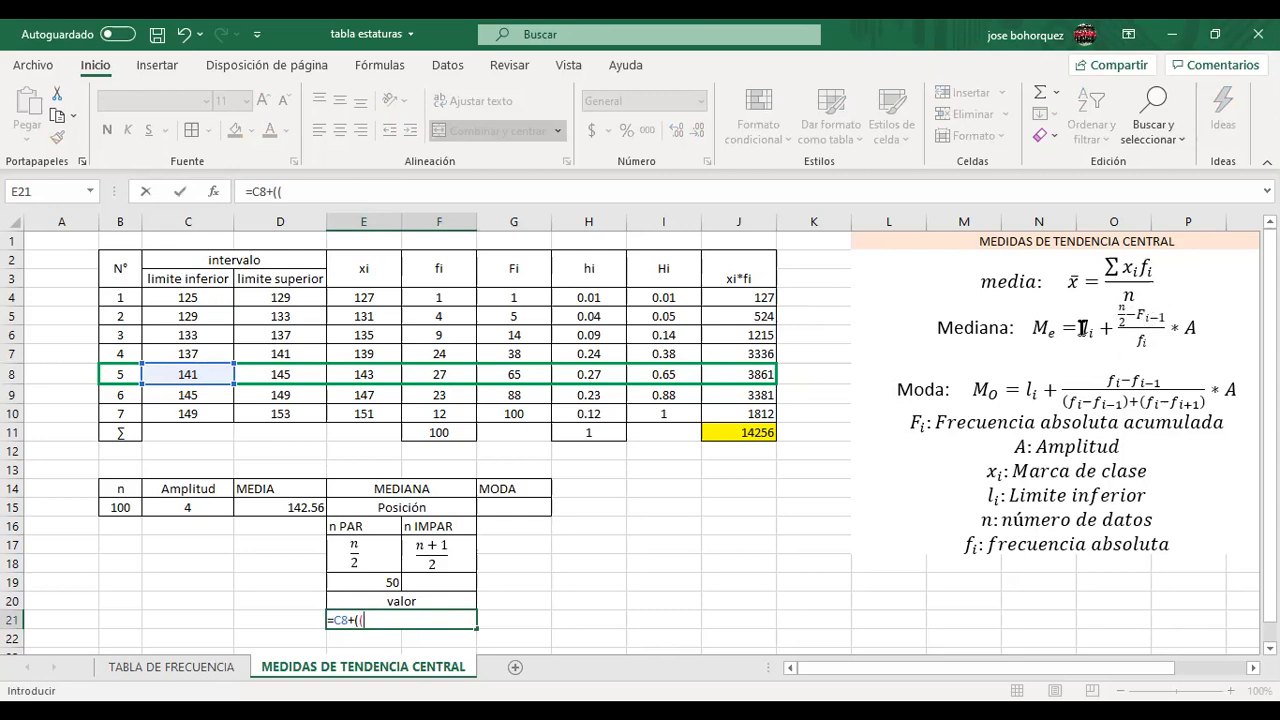
{"action": "type", "text": "E19+"}
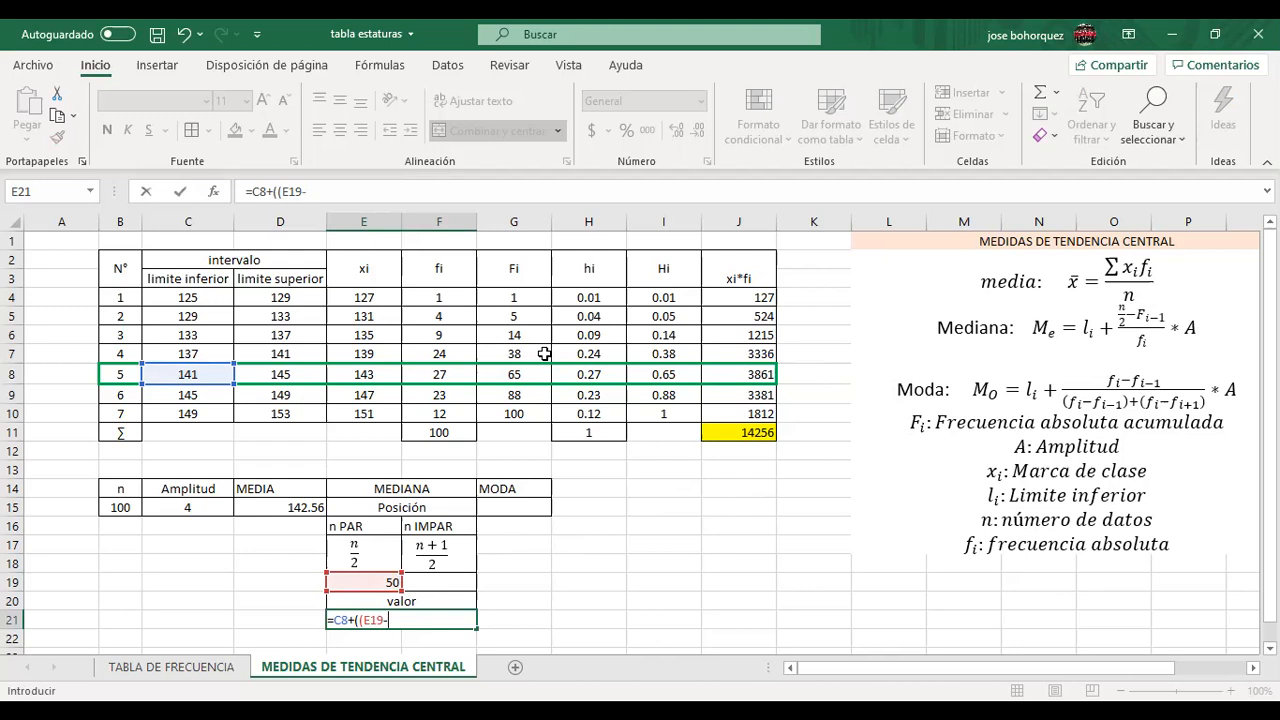
{"action": "left_click", "coordinate": [521, 355]}
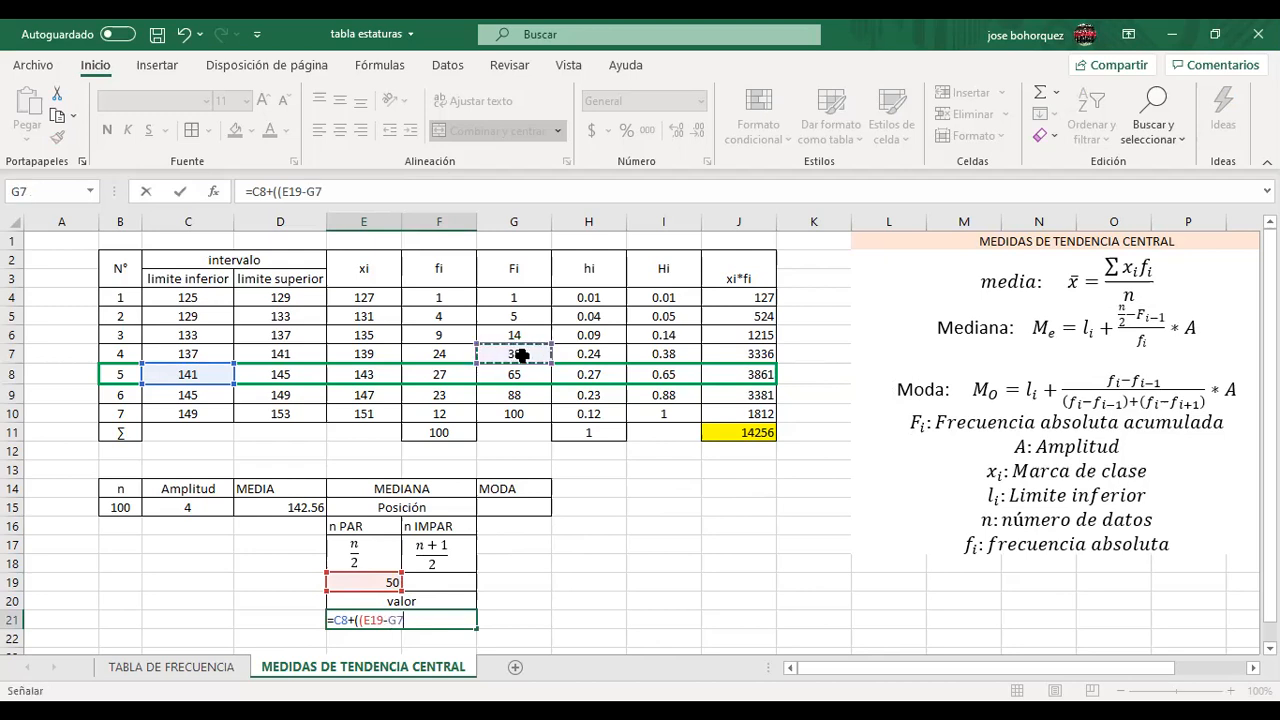
{"action": "type", "text": ")/"}
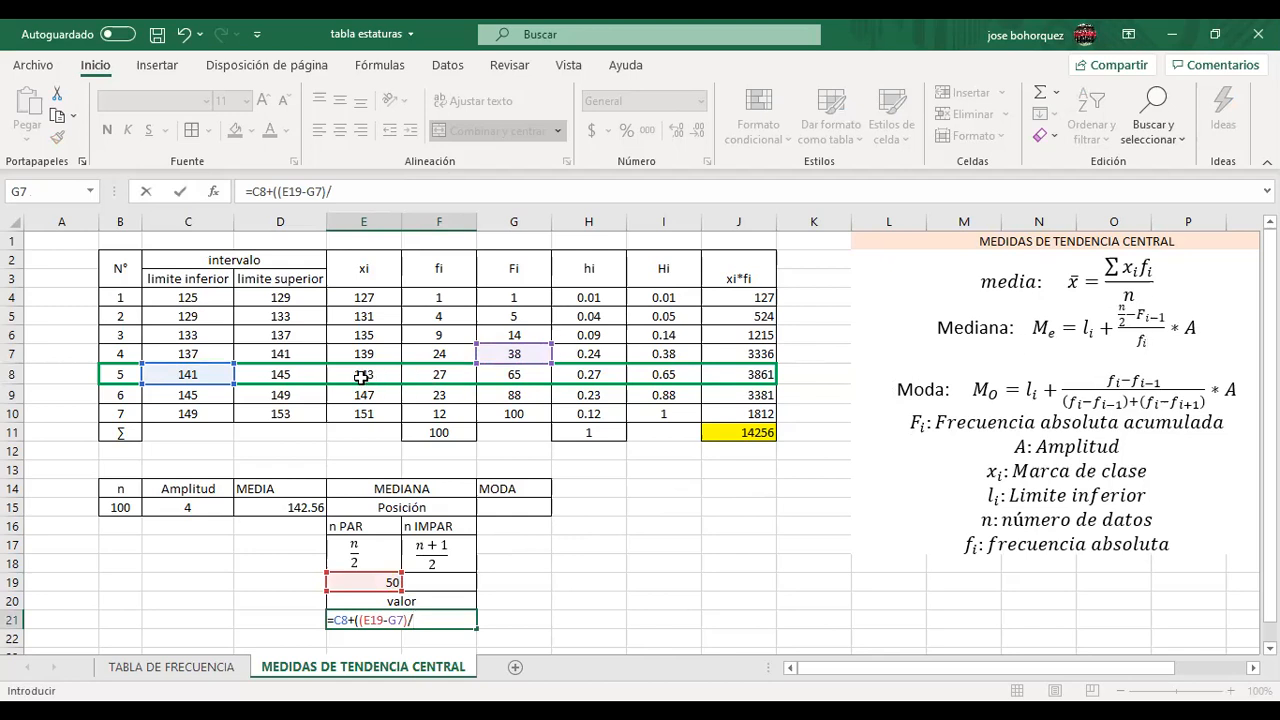
{"action": "left_click", "coordinate": [426, 374]}
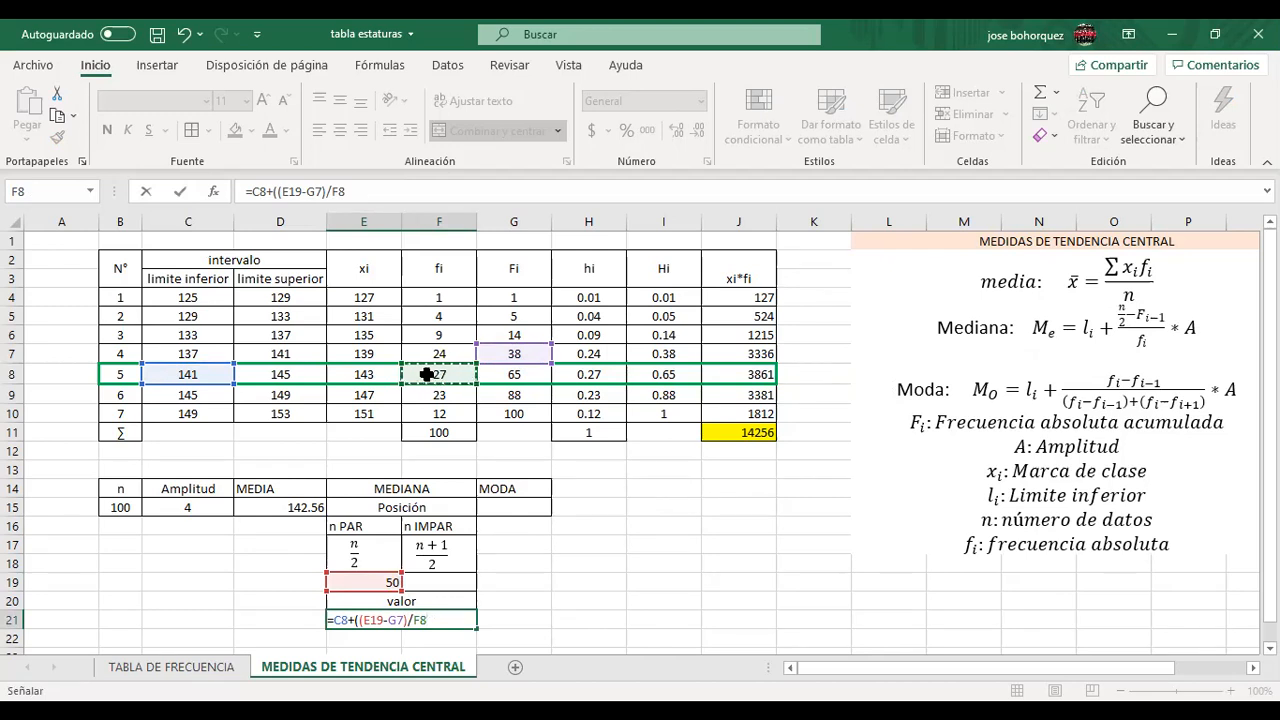
{"action": "type", "text": ")"}
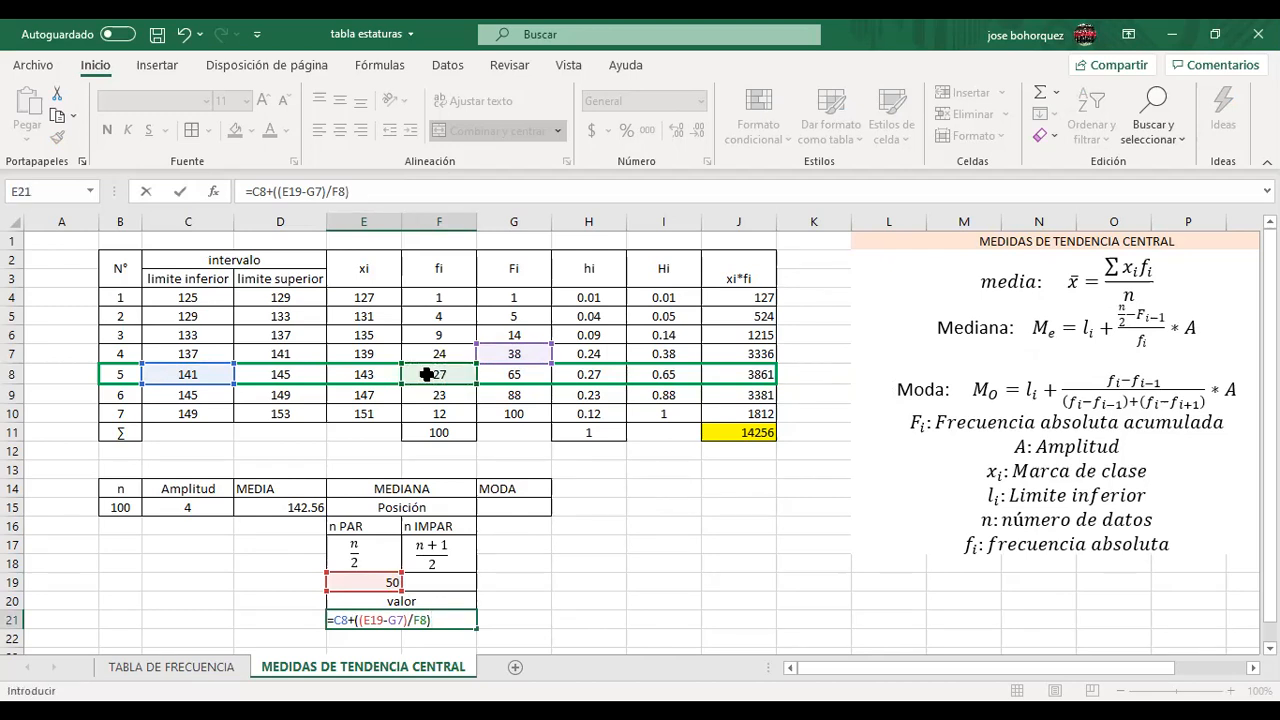
{"action": "type", "text": "*"}
{"action": "left_click", "coordinate": [216, 509]}
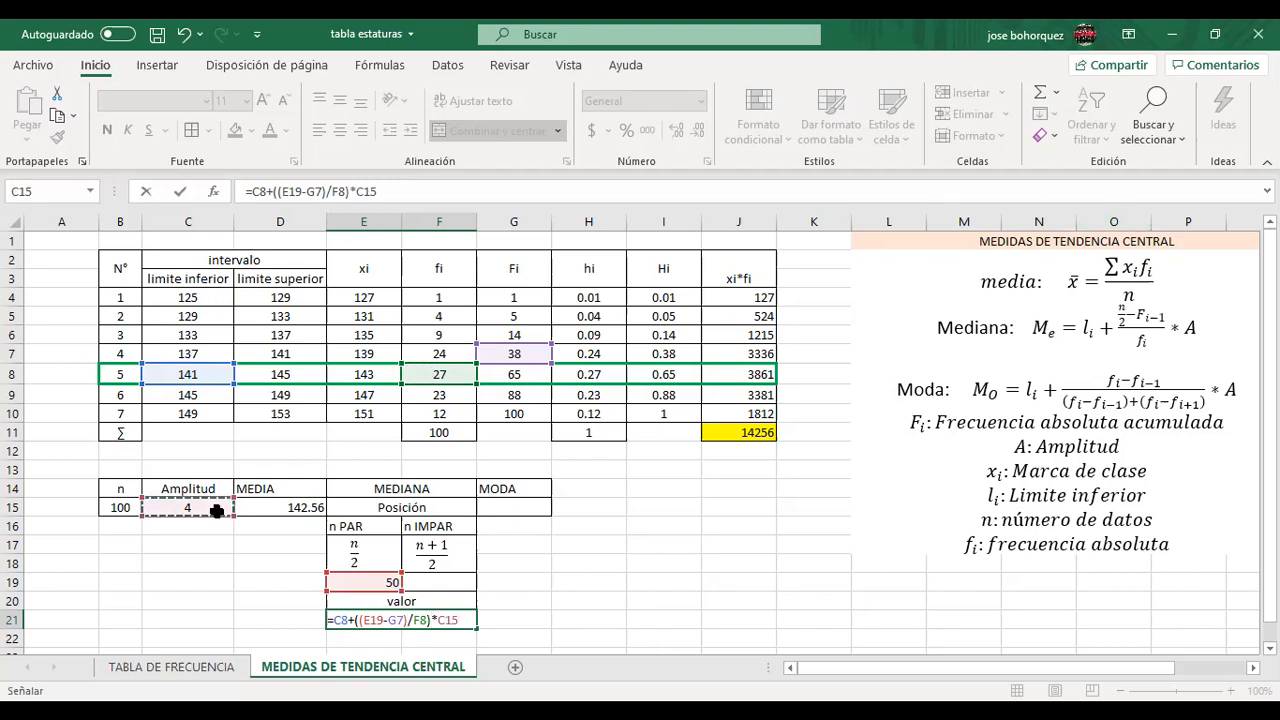
{"action": "key", "text": "Return"}
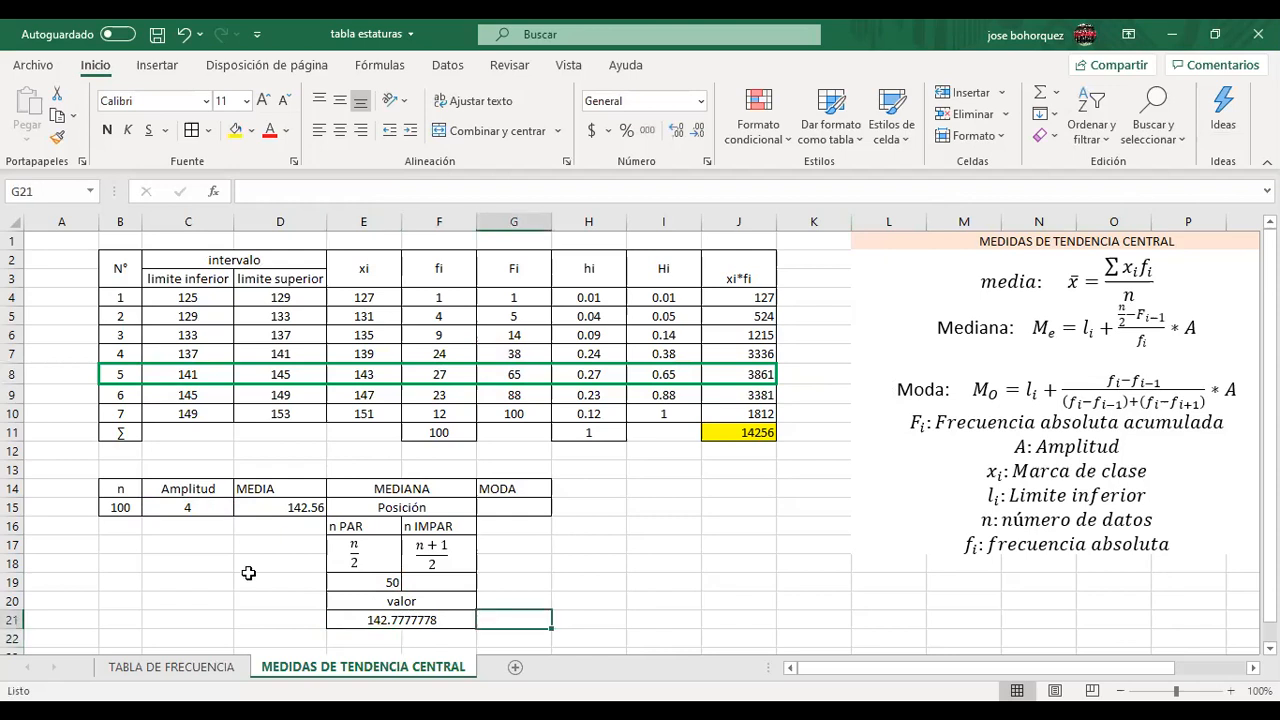
{"action": "key", "text": "Up"}
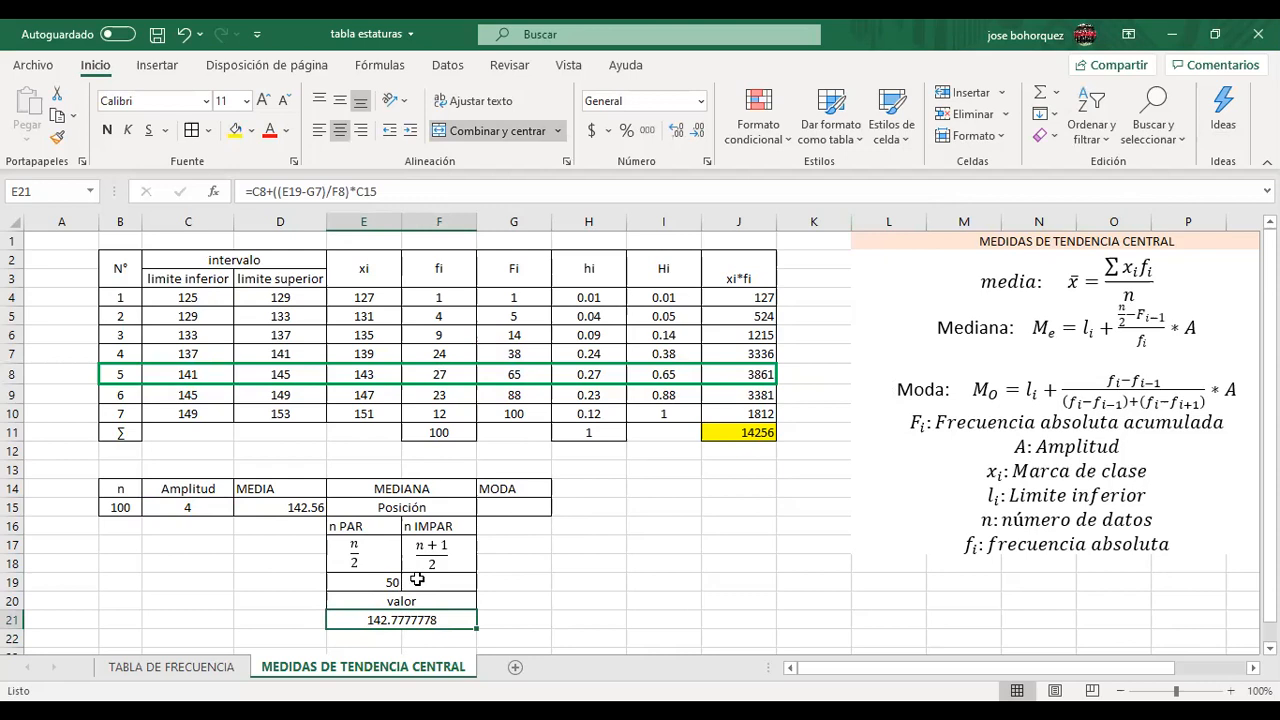
{"action": "left_click", "coordinate": [651, 537]}
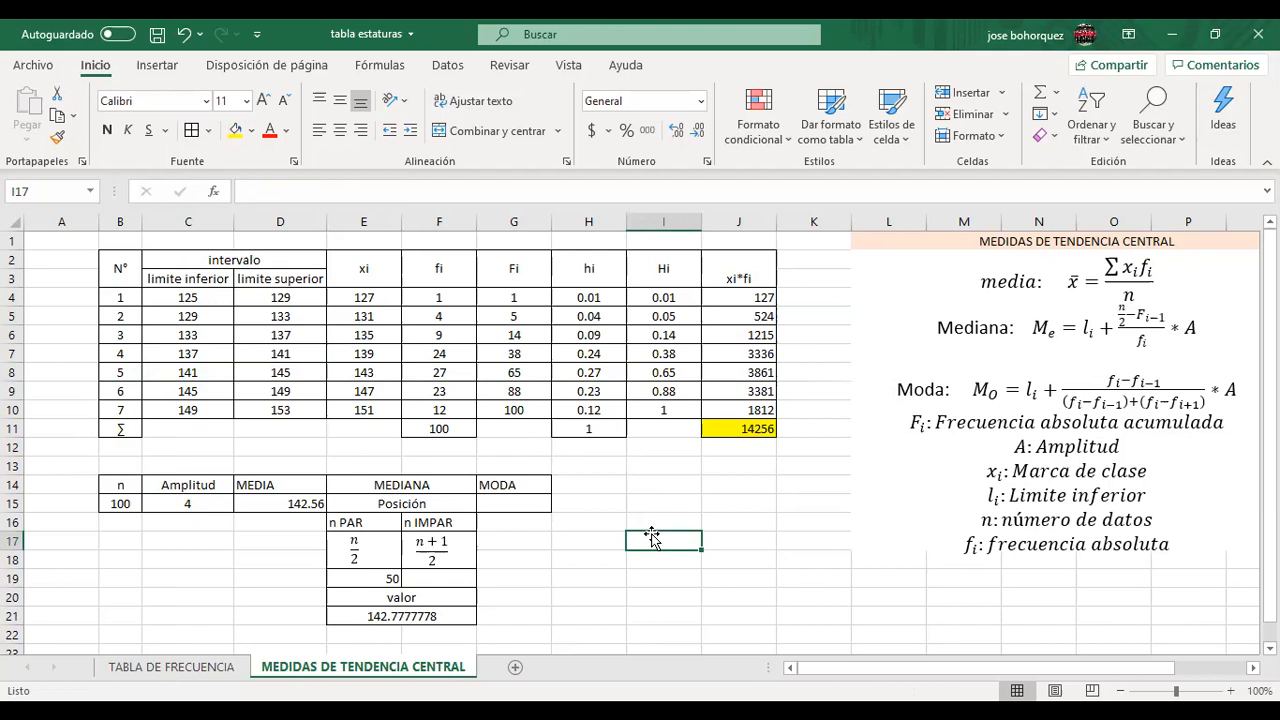
Locate the highest absolute frequency in the fi column and outline its class row, B8:J8, with a green border
{"action": "left_click", "coordinate": [434, 299]}
{"action": "key", "text": "Down"}
{"action": "key", "text": "Down"}
{"action": "key", "text": "Down"}
{"action": "key", "text": "Down"}
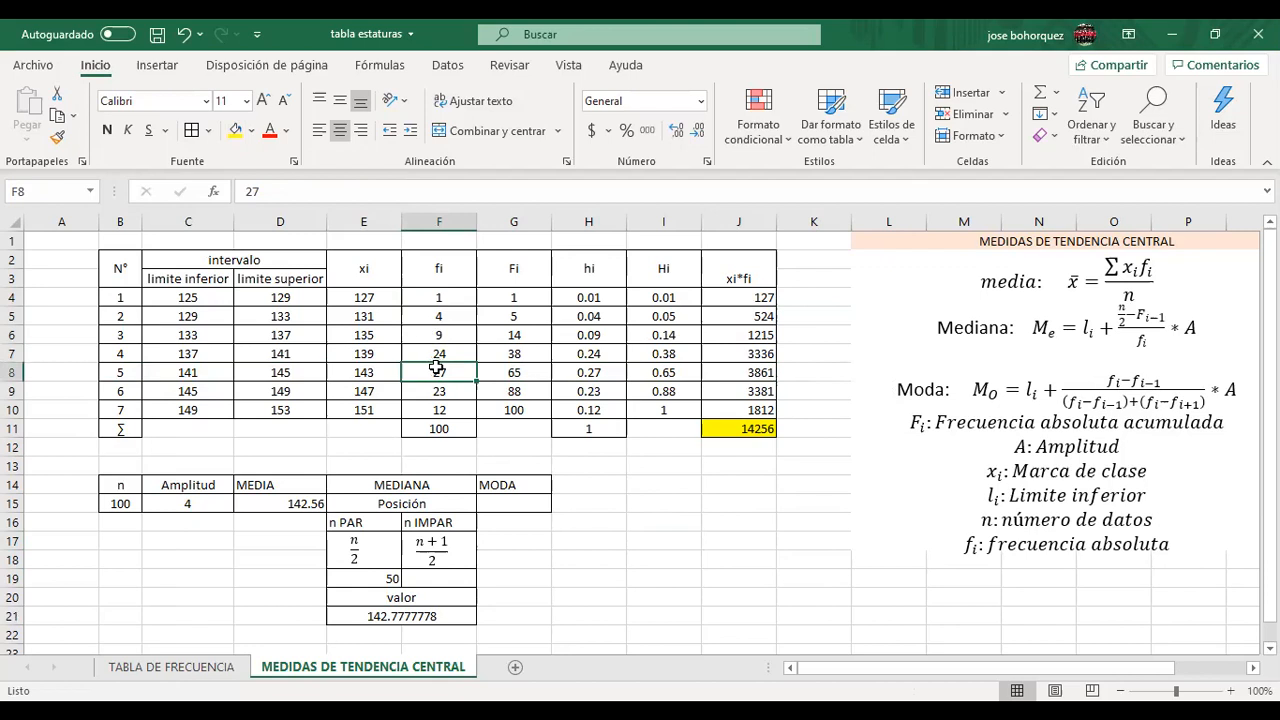
{"action": "left_click", "coordinate": [209, 131]}
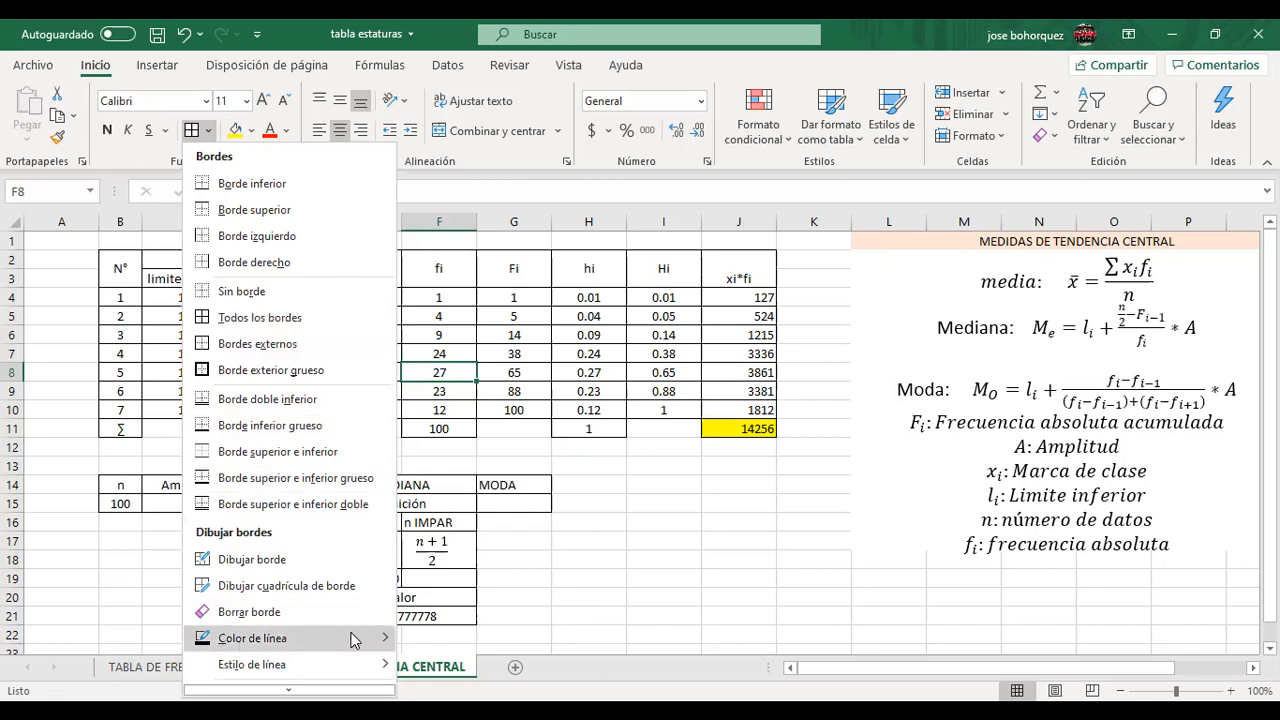
{"action": "mouse_move", "coordinate": [353, 640]}
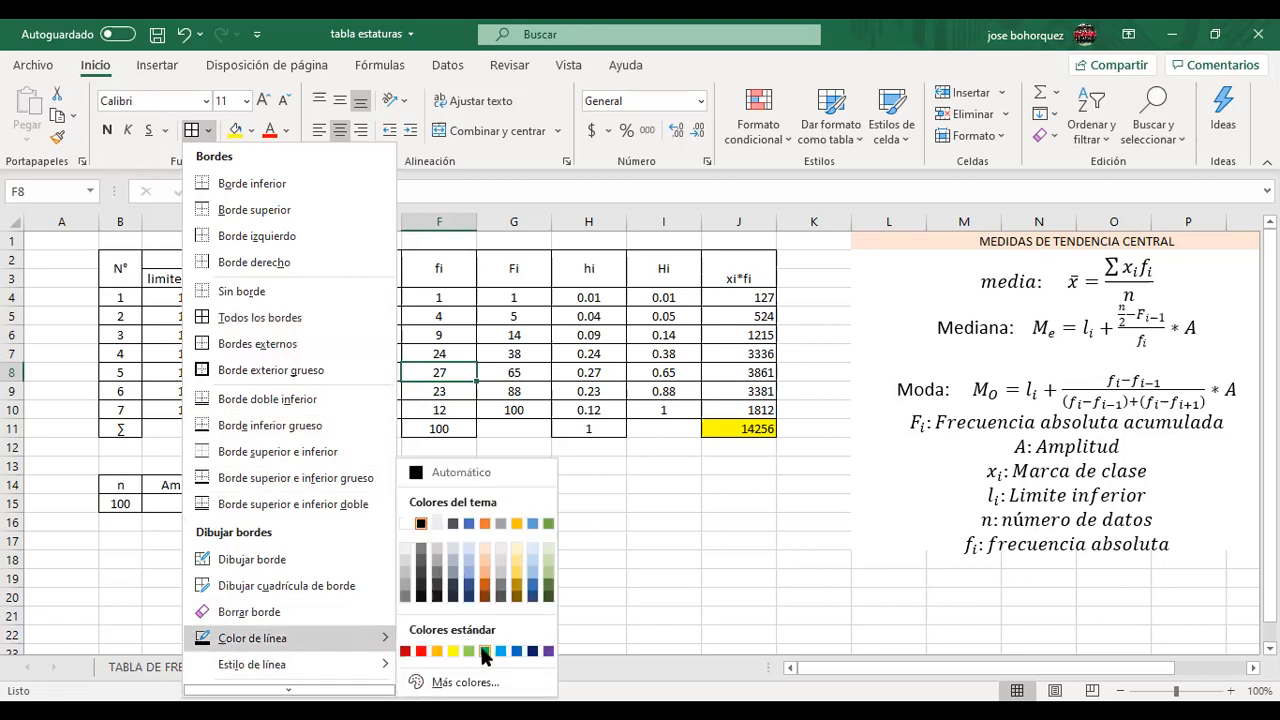
{"action": "left_click", "coordinate": [485, 651]}
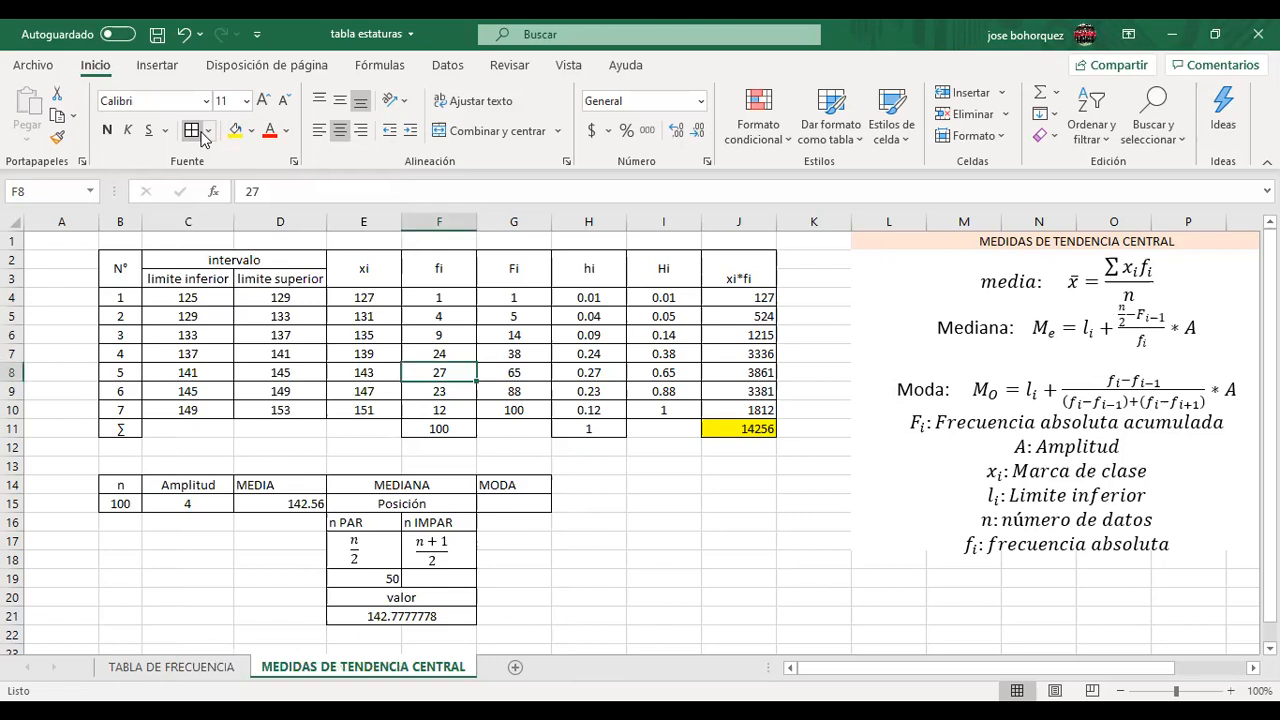
{"action": "left_click", "coordinate": [208, 133]}
{"action": "left_click_drag", "start_coordinate": [108, 370], "coordinate": [757, 372]}
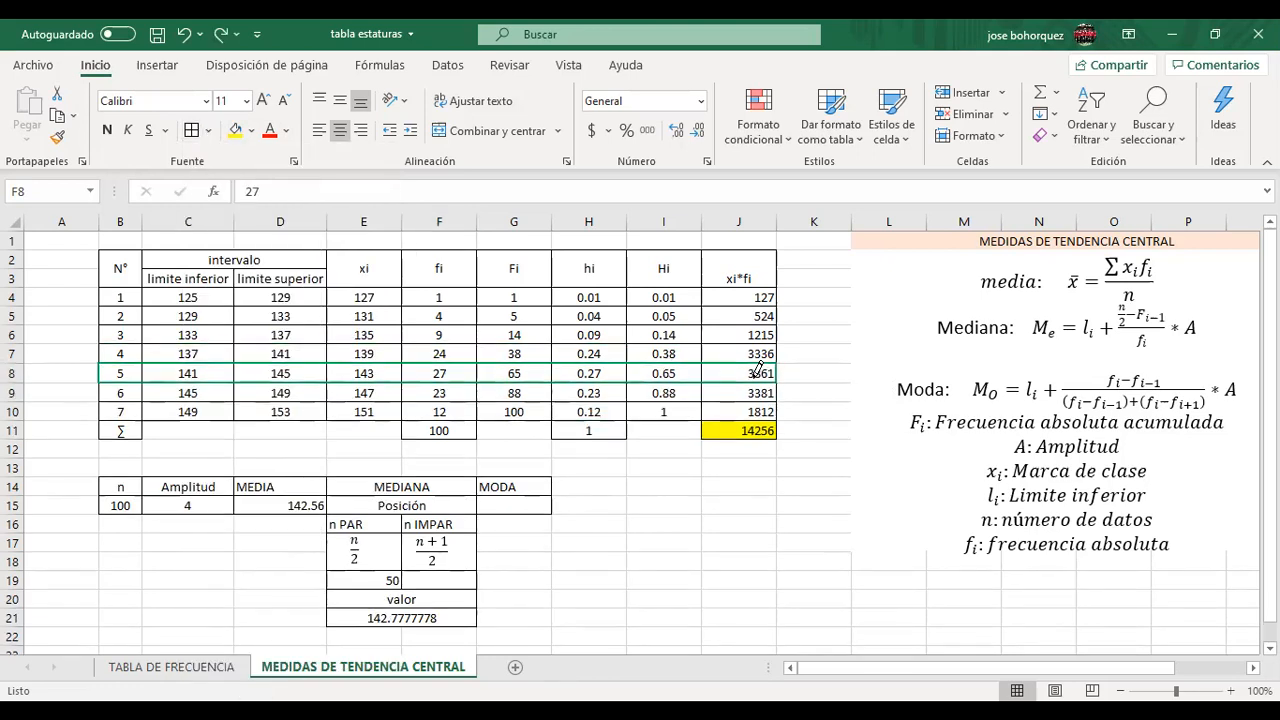
{"action": "left_click", "coordinate": [191, 132]}
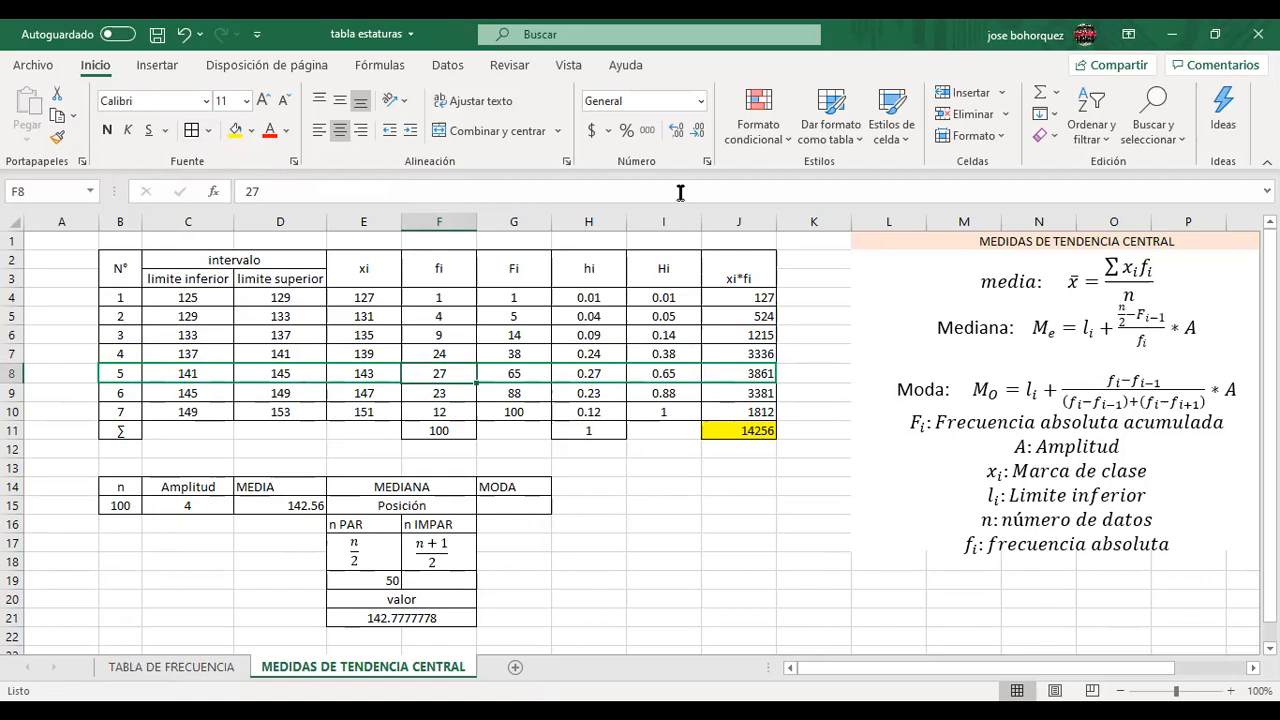
{"action": "left_click", "coordinate": [812, 316]}
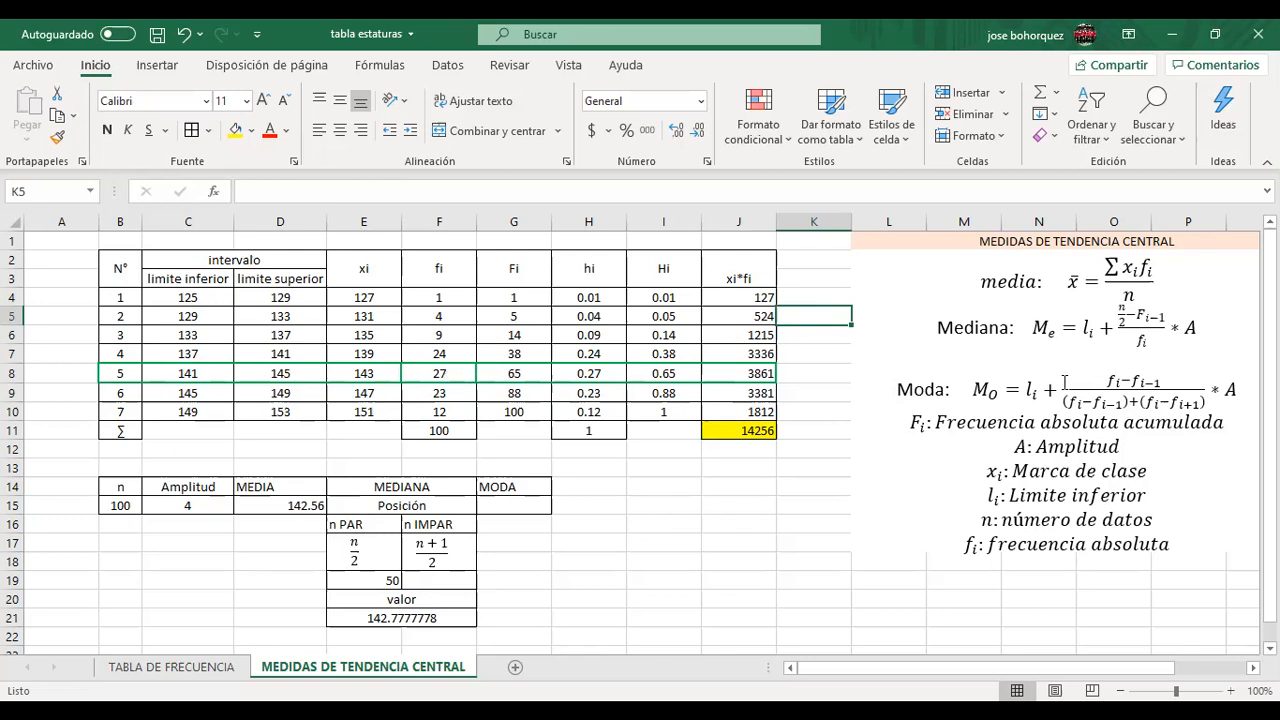
Begin the MODA formula in G15 with the modal class's lower limit and the numerator of the fraction: =C8+((F8-F7)/
{"action": "left_click", "coordinate": [530, 506]}
{"action": "type", "text": "="}
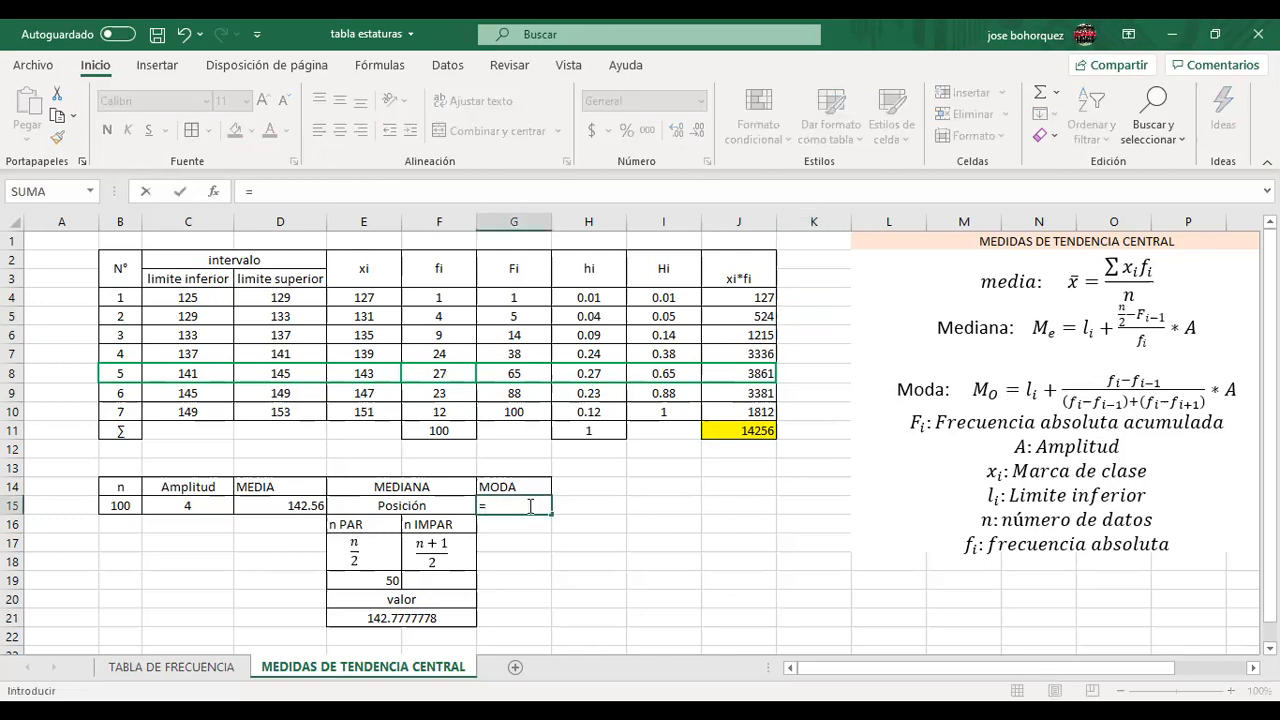
{"action": "left_click", "coordinate": [188, 377]}
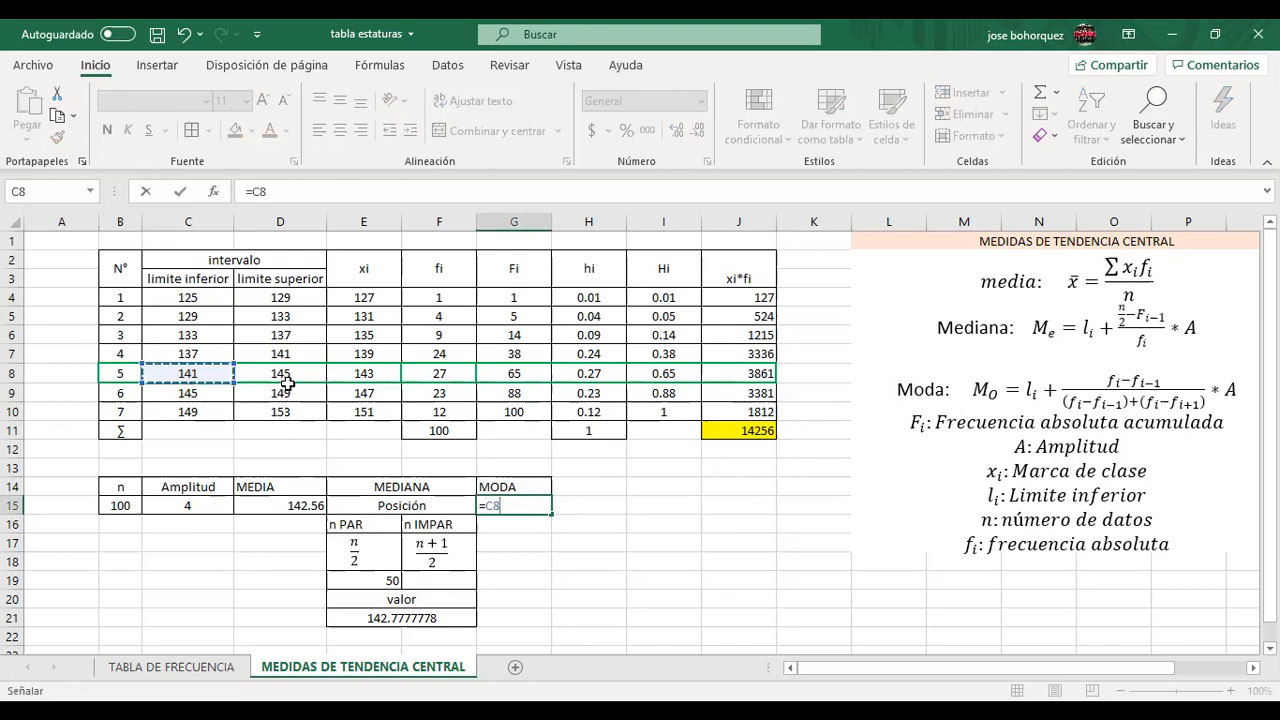
{"action": "type", "text": "+"}
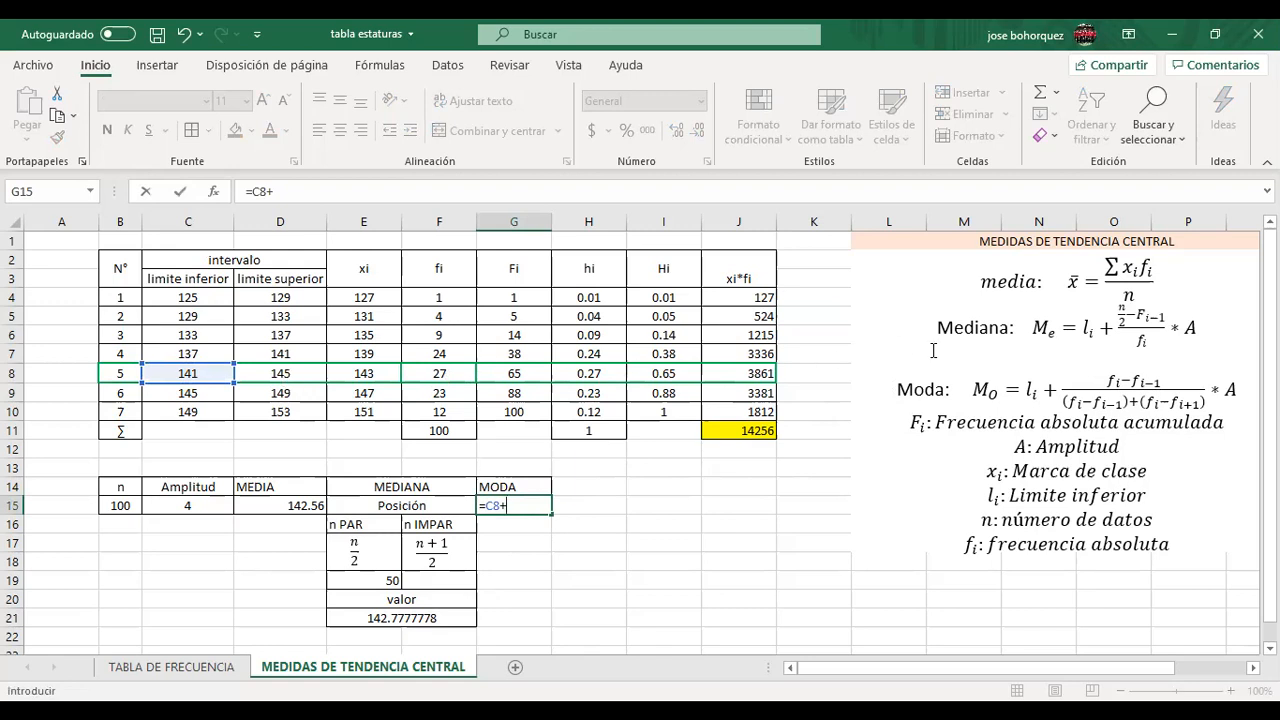
{"action": "type", "text": "(("}
{"action": "left_click", "coordinate": [443, 374]}
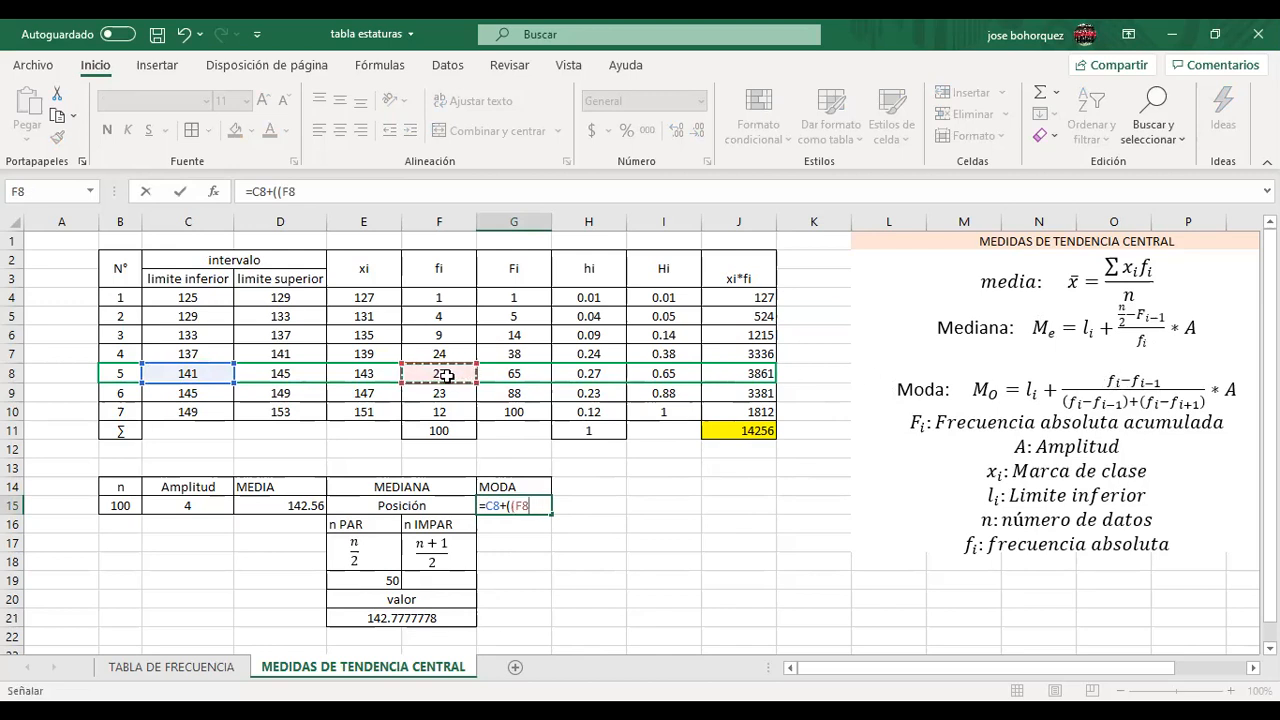
{"action": "type", "text": "-"}
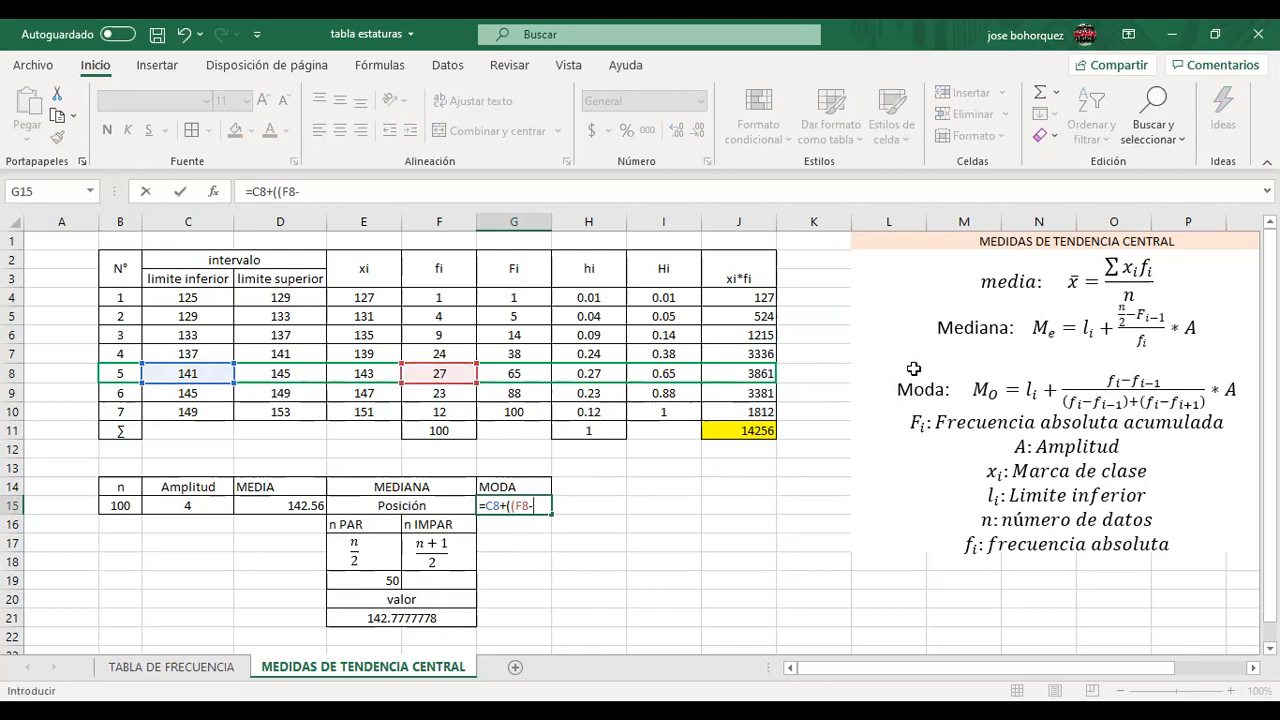
{"action": "left_click", "coordinate": [455, 354]}
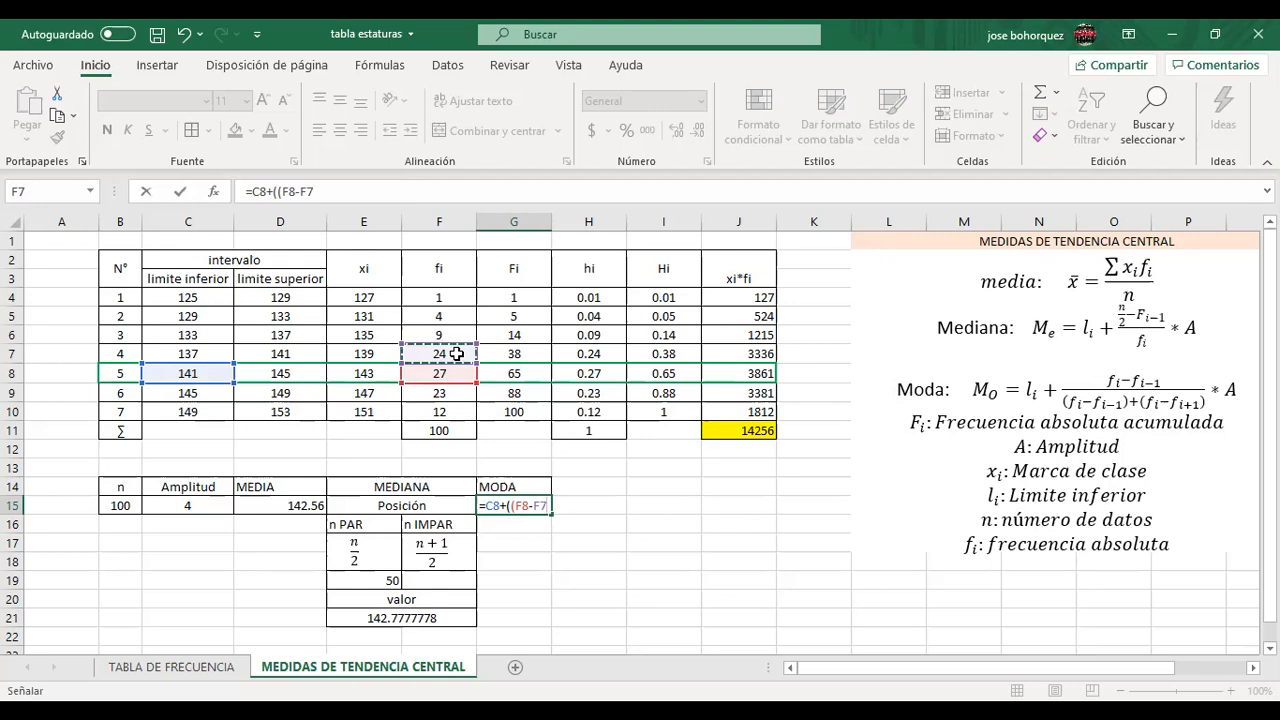
{"action": "type", "text": ")/"}
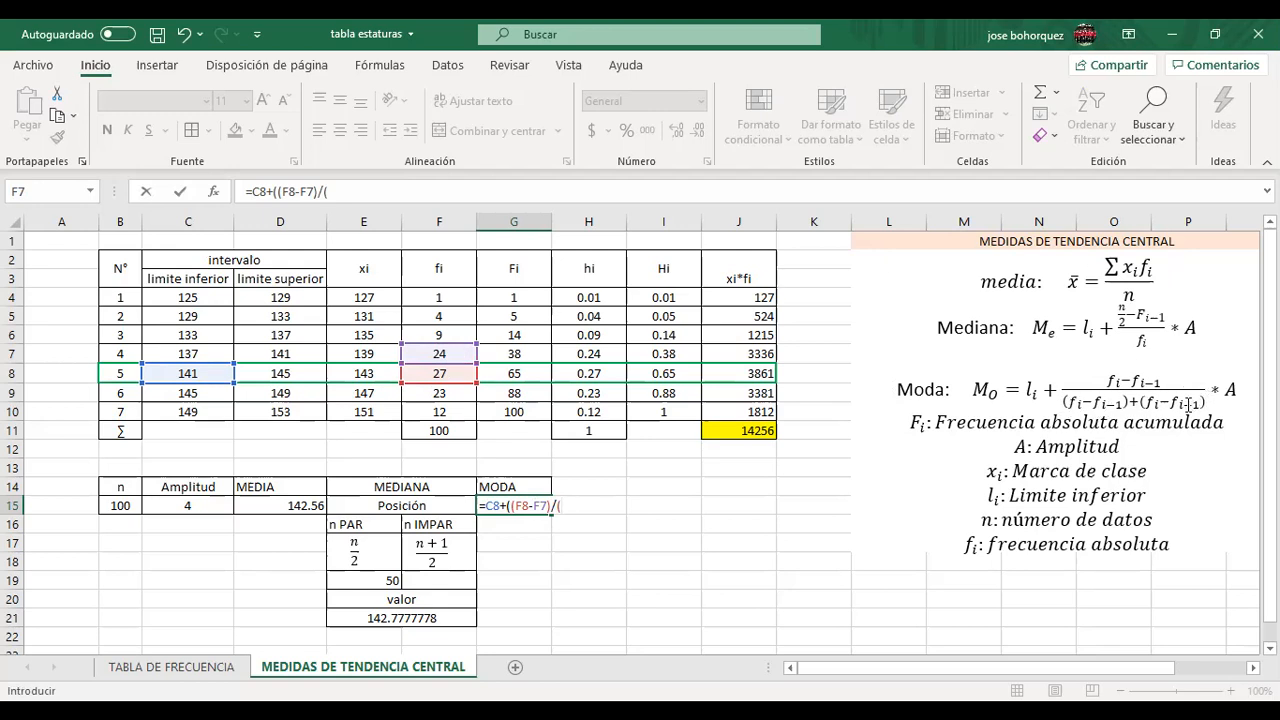
Add the denominator ((F8-F7)+(F8-F9)) to the MODA formula in G15, using the frequencies before and after the modal class
{"action": "type", "text": "("}
{"action": "key", "text": "F2"}
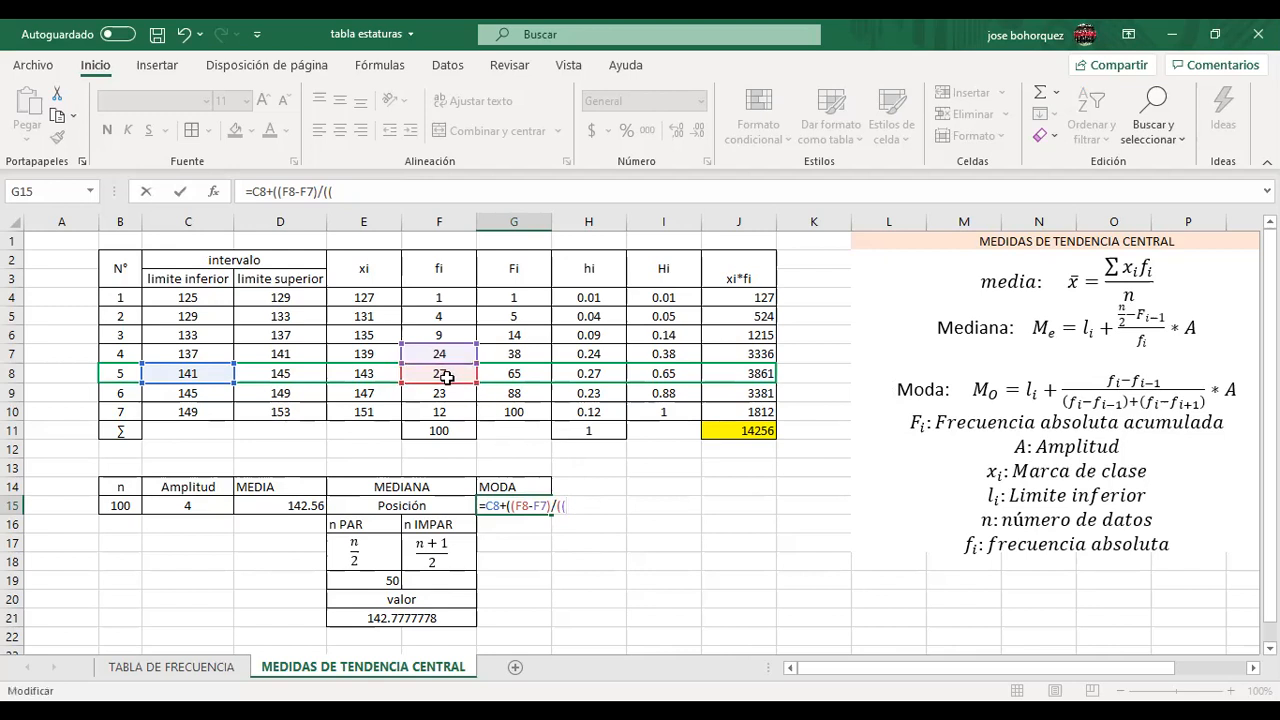
{"action": "left_click", "coordinate": [446, 377]}
{"action": "type", "text": "-"}
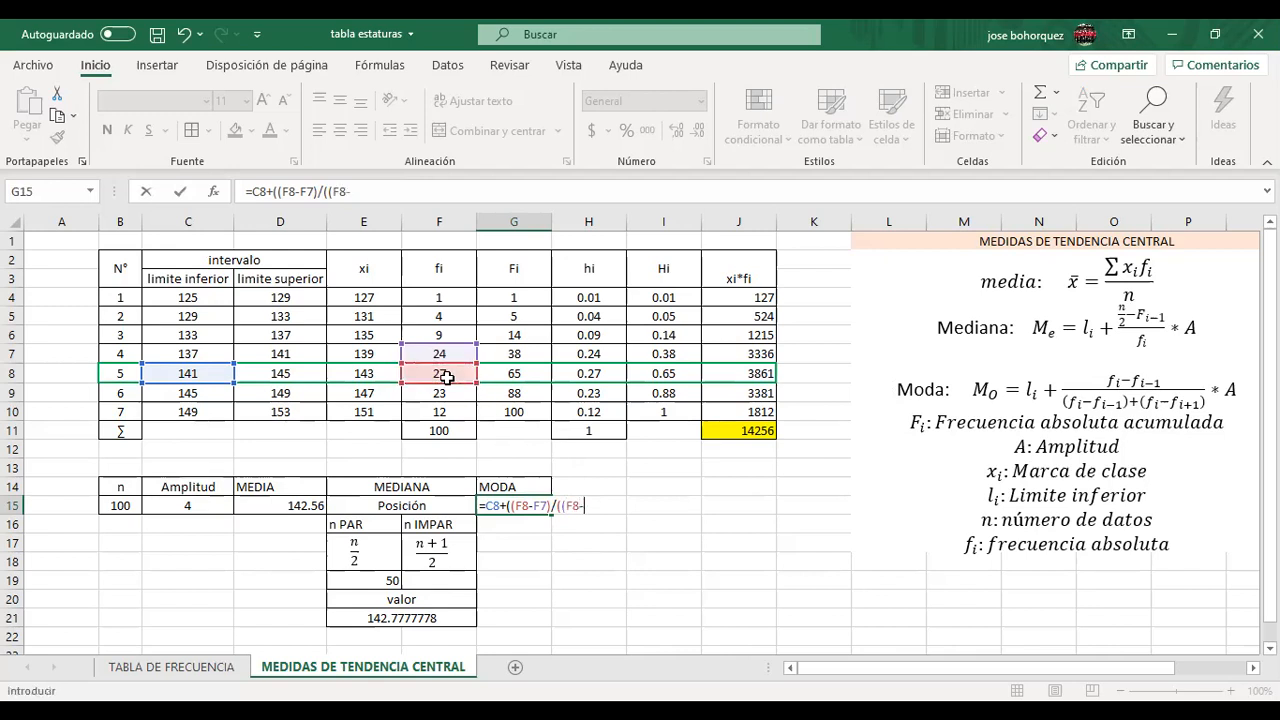
{"action": "left_click", "coordinate": [427, 352]}
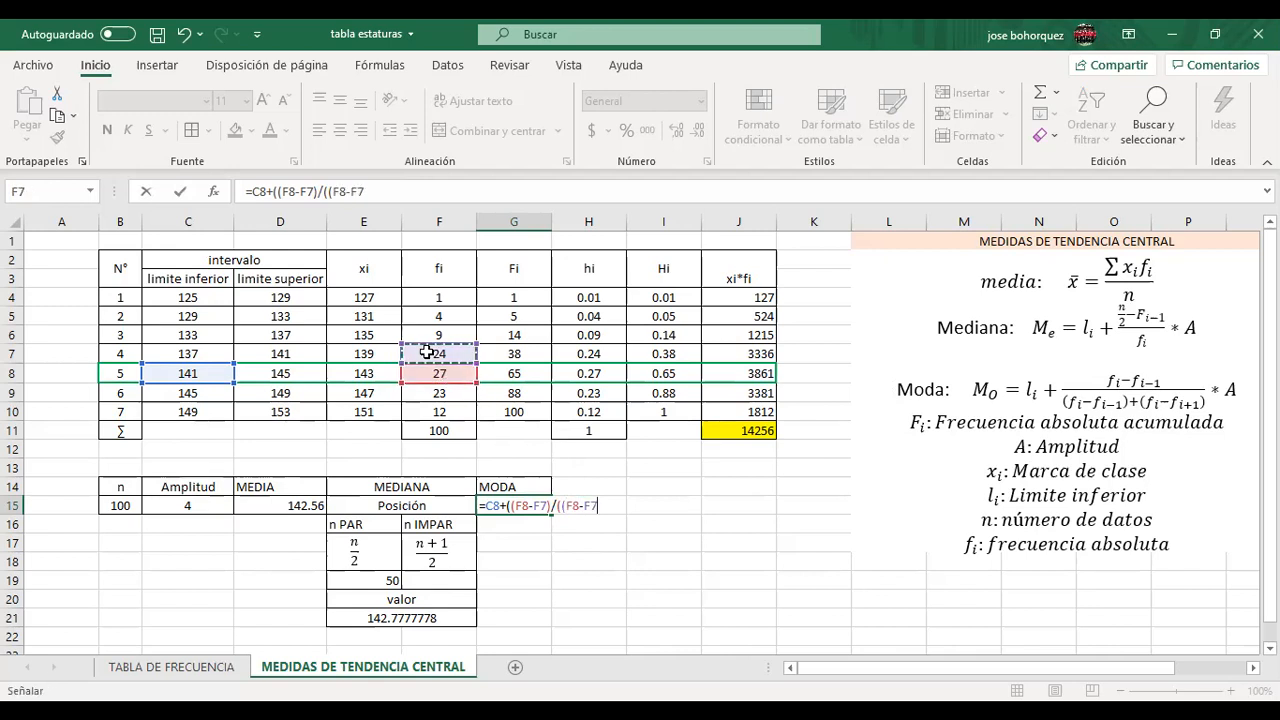
{"action": "type", "text": ")+("}
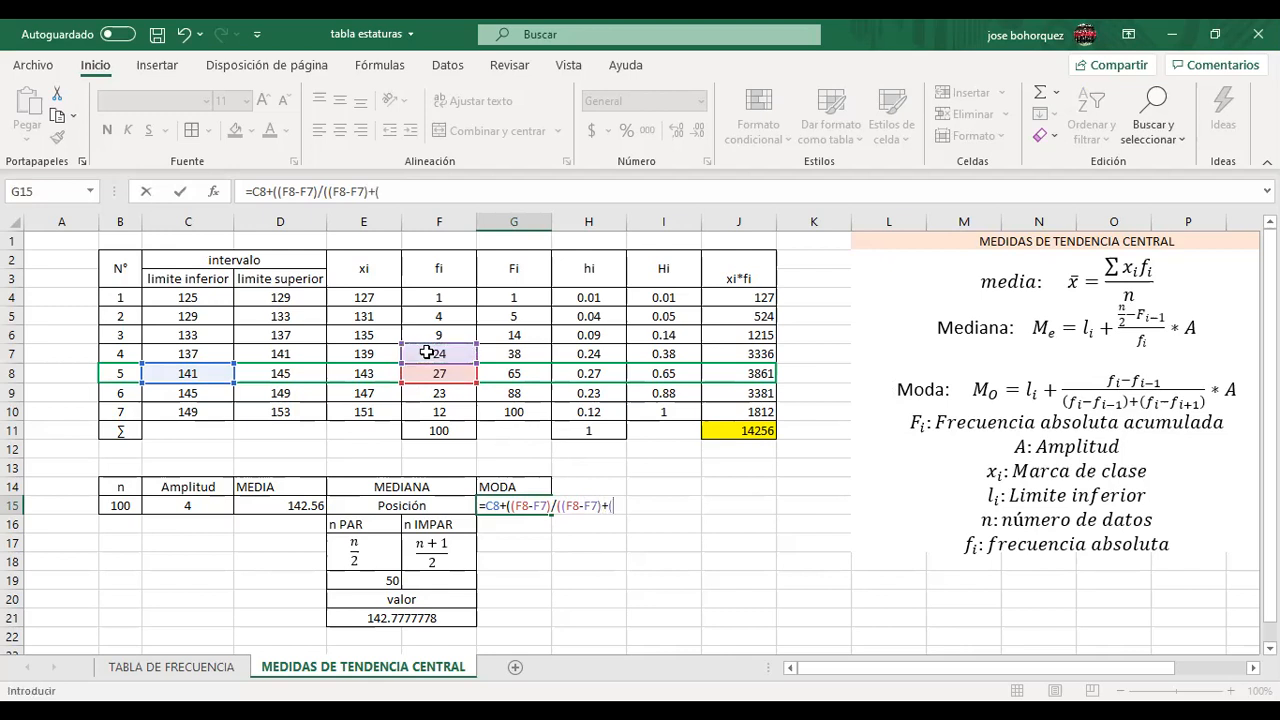
{"action": "left_click", "coordinate": [462, 374]}
{"action": "type", "text": "-"}
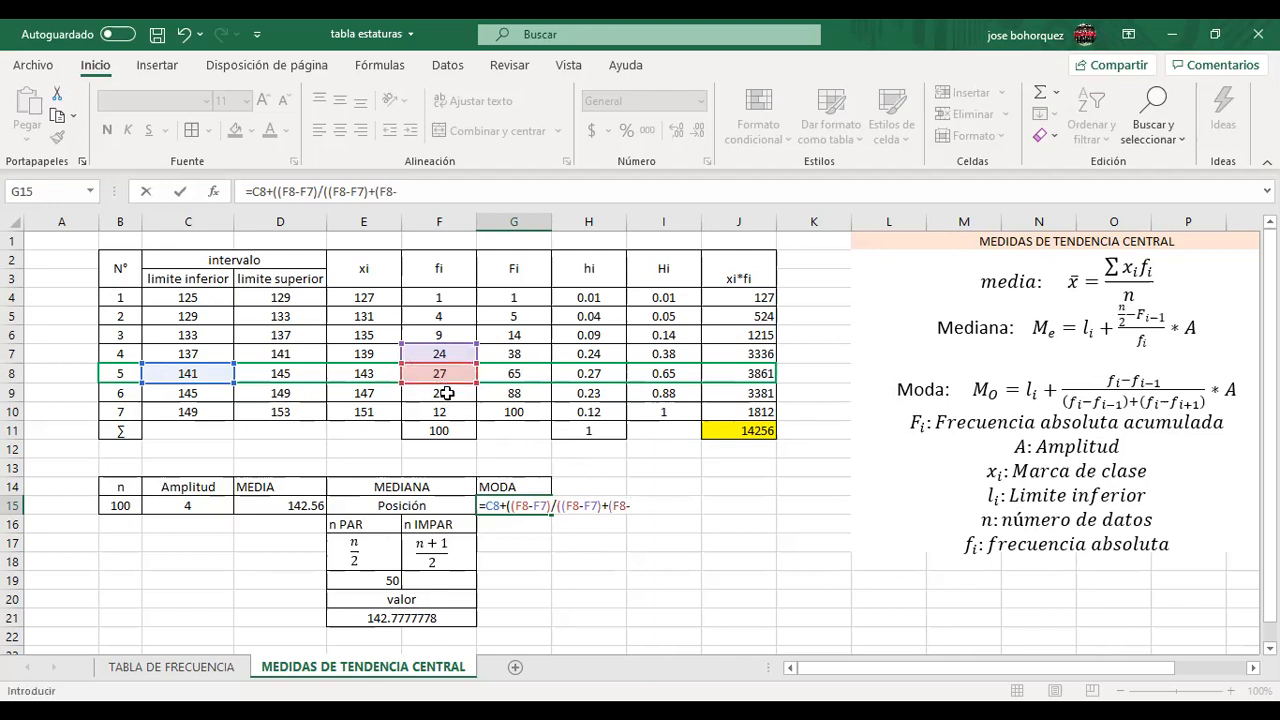
{"action": "left_click", "coordinate": [447, 394]}
{"action": "type", "text": "))"}
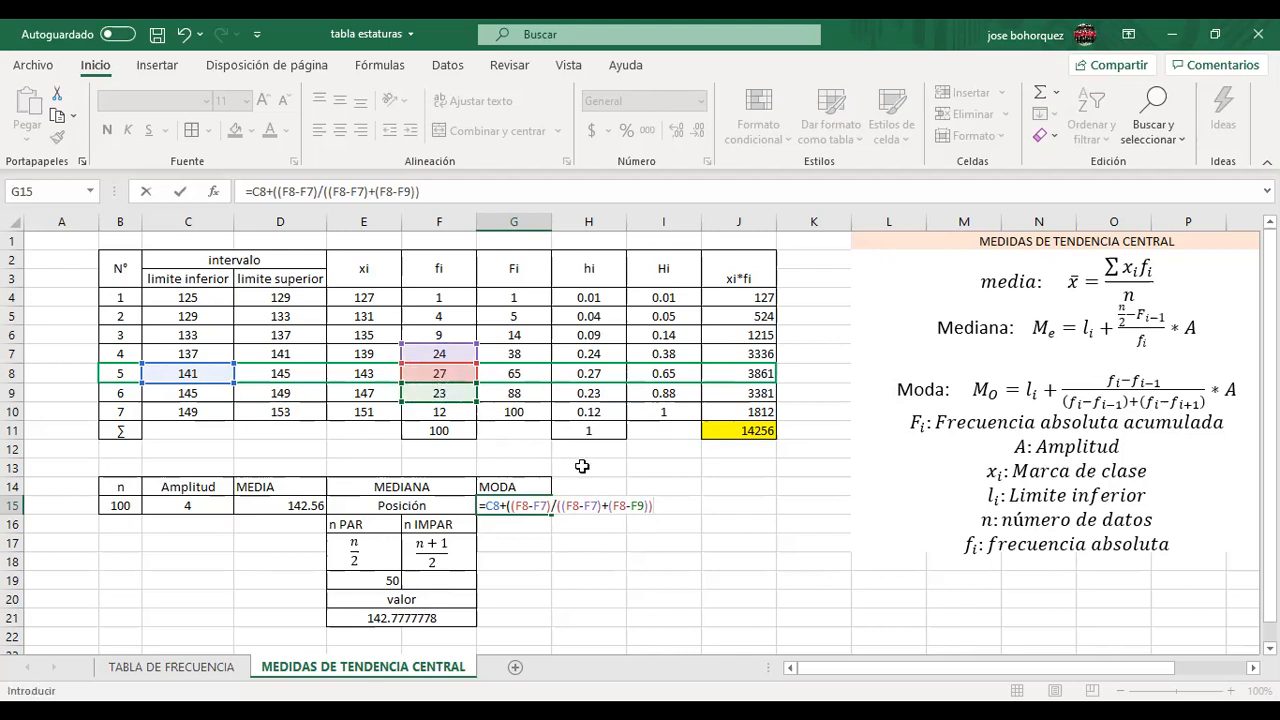
Close the fraction in the MODA formula, multiply it by the amplitude in C15, and enter the formula
{"action": "type", "text": ")"}
{"action": "left_click", "coordinate": [201, 504]}
{"action": "key", "text": "Return"}
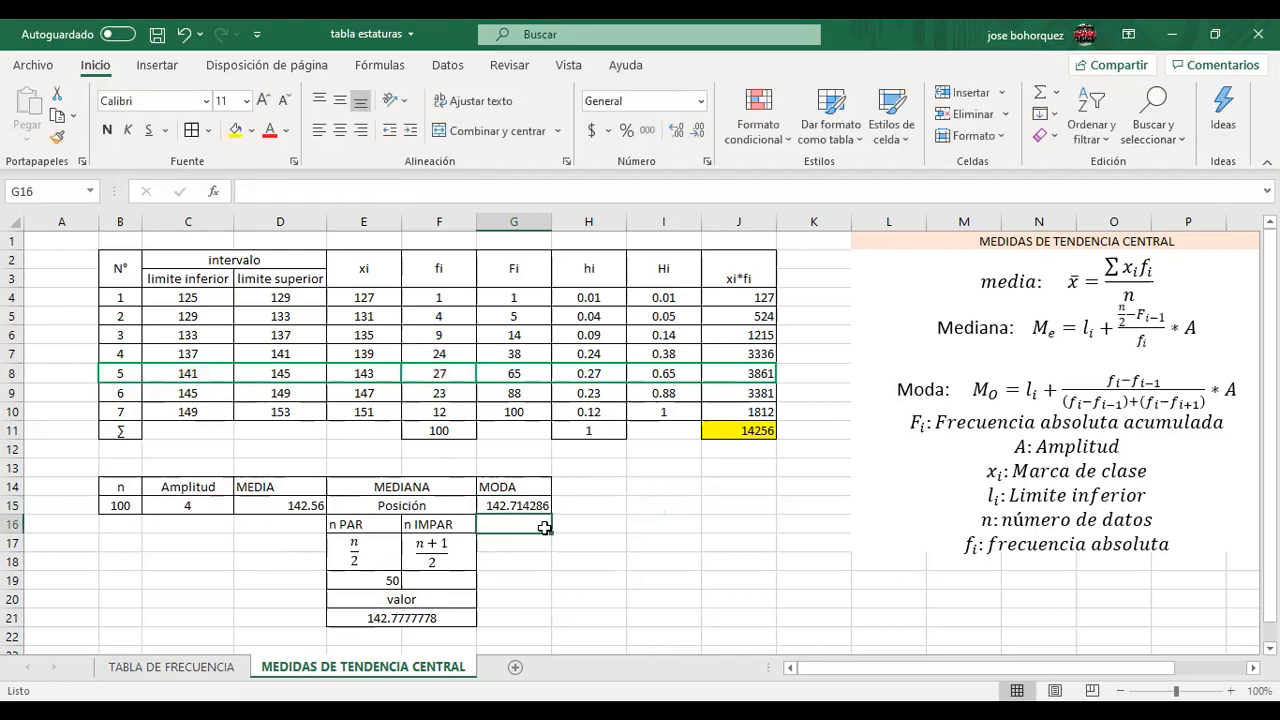
{"action": "left_click", "coordinate": [578, 507]}
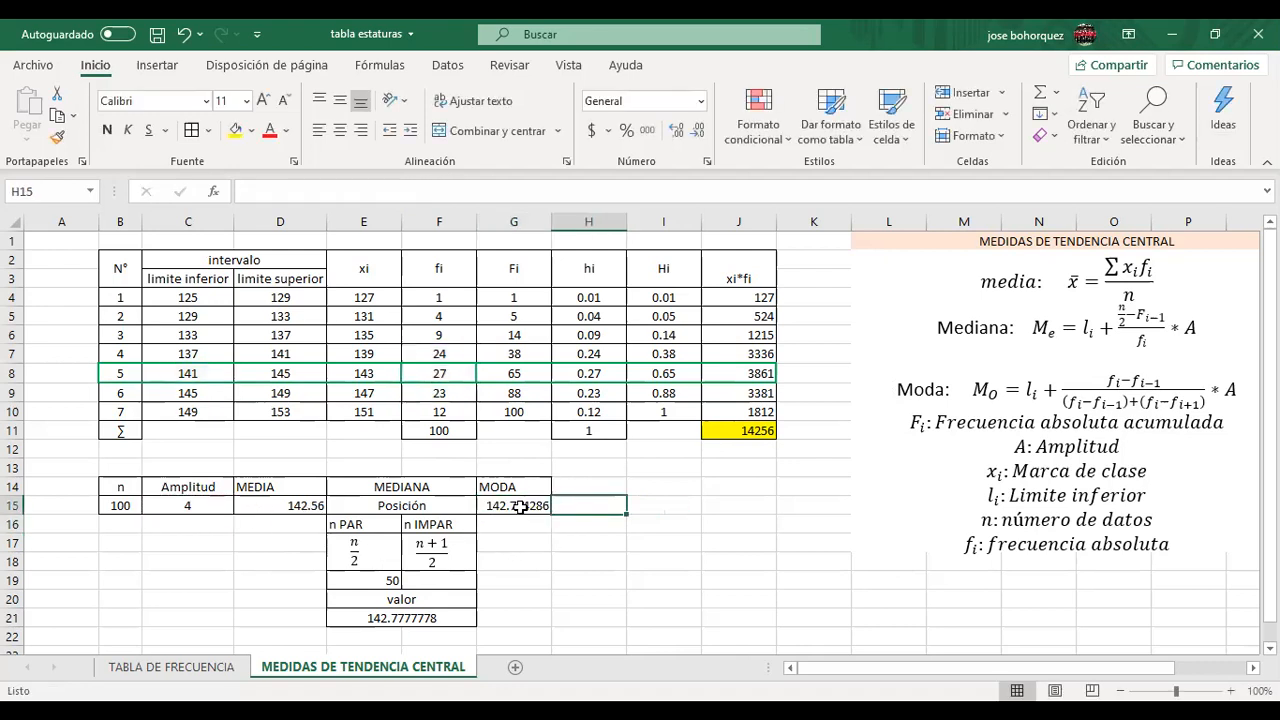